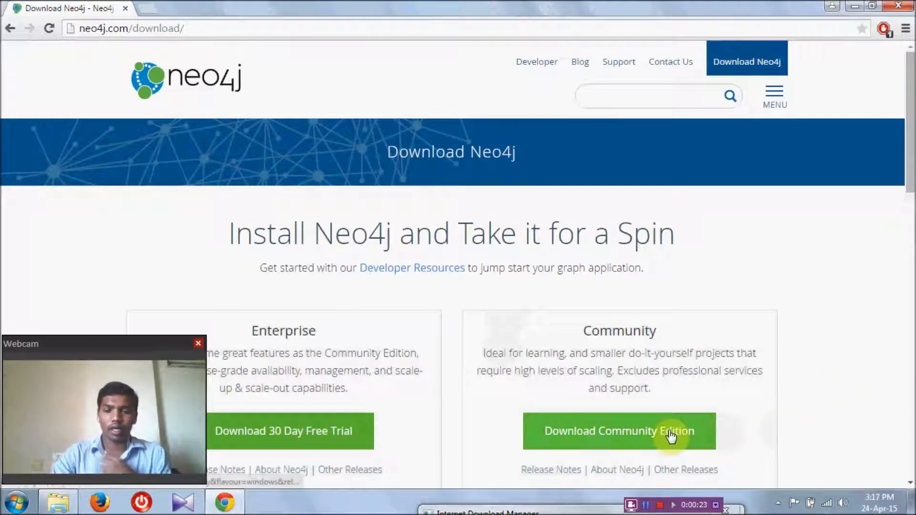
Start downloading the Neo4j Community Edition installer for Windows and close the download progress window
scroll(766, 373, "down", 3)
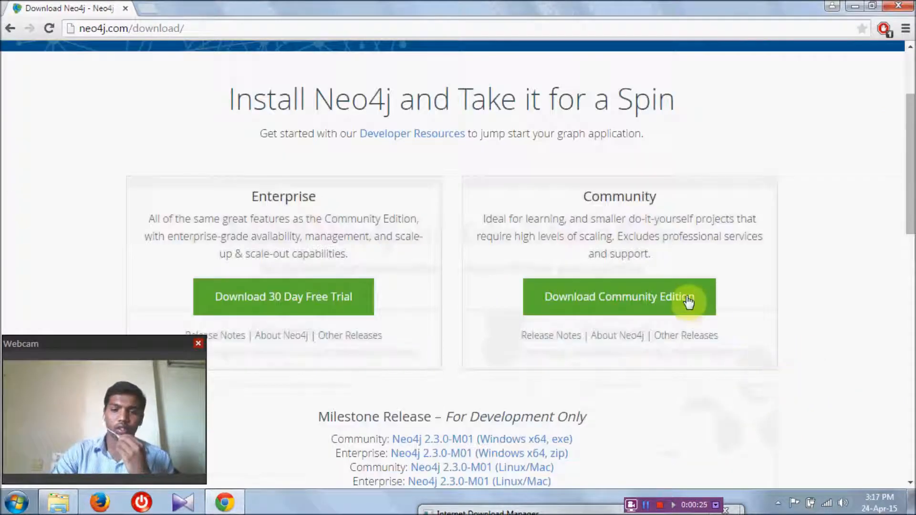
left_click(632, 303)
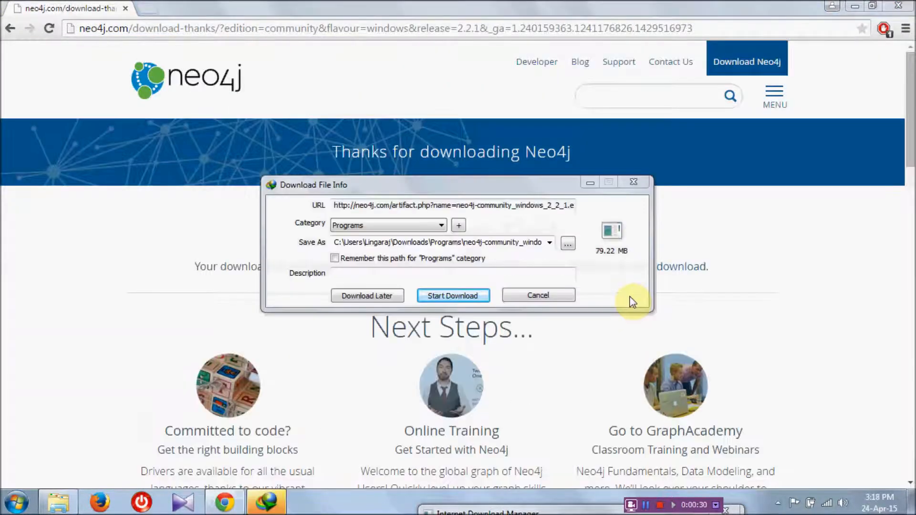
left_click(481, 297)
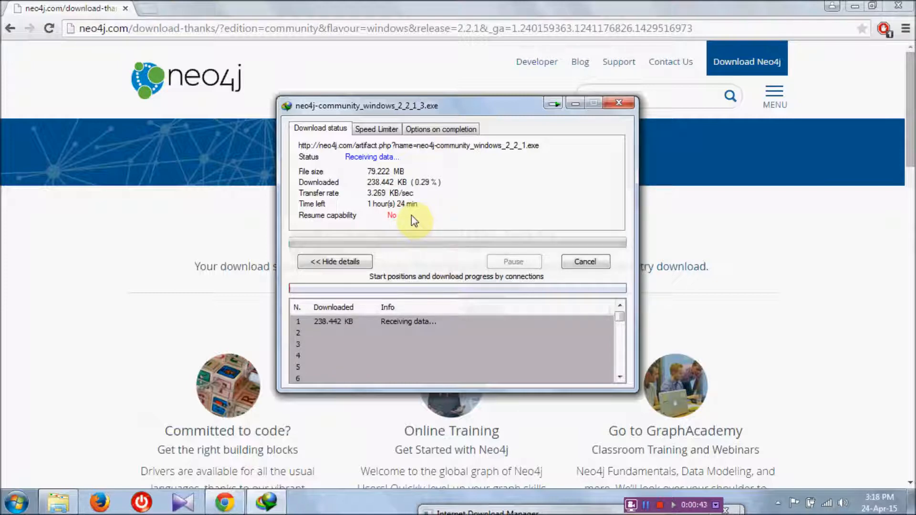
key("Escape")
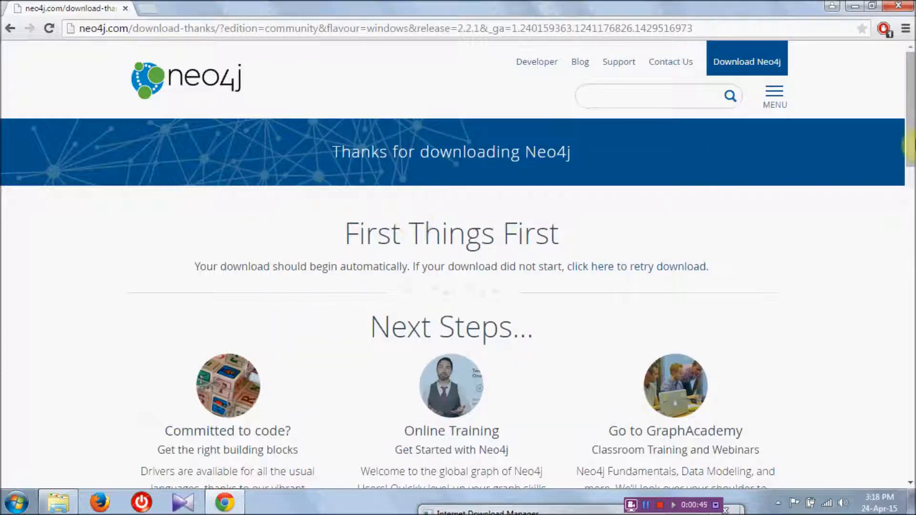
Extract the neo4j-community-2.2.1-windows archive onto the desktop and place the extracted folder beside the archive
left_click(859, 6)
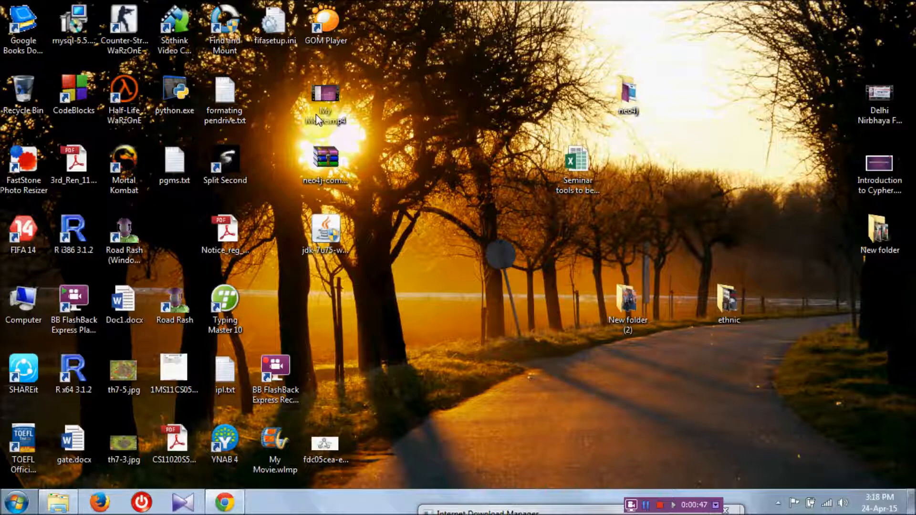
right_click(328, 168)
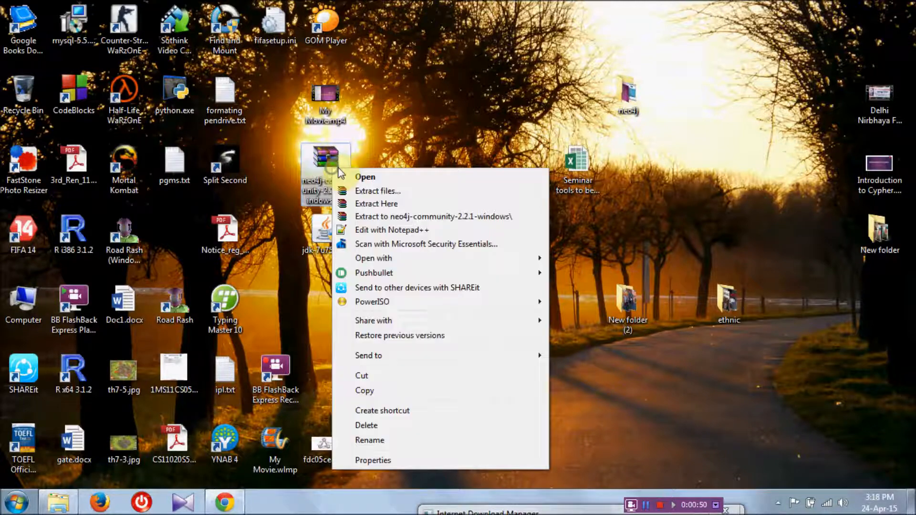
left_click(370, 205)
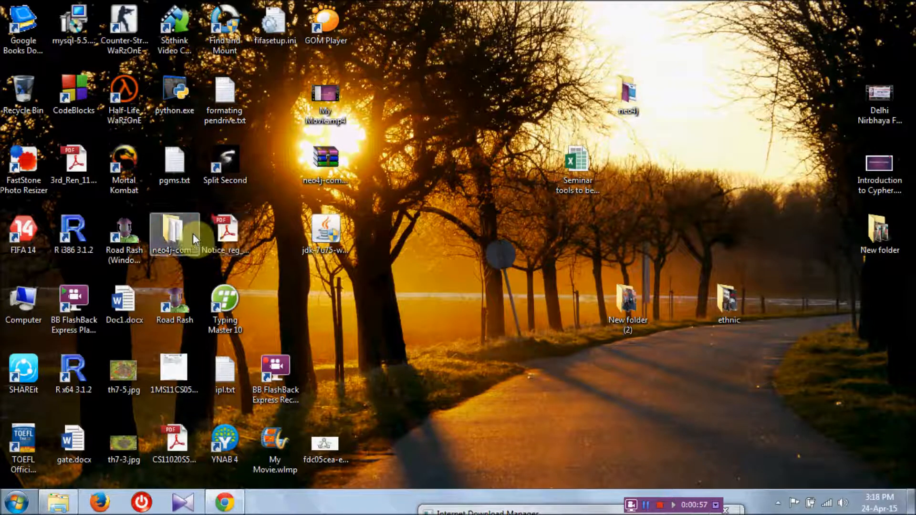
left_click_drag(176, 236, 362, 223)
left_click_drag(404, 165, 415, 165)
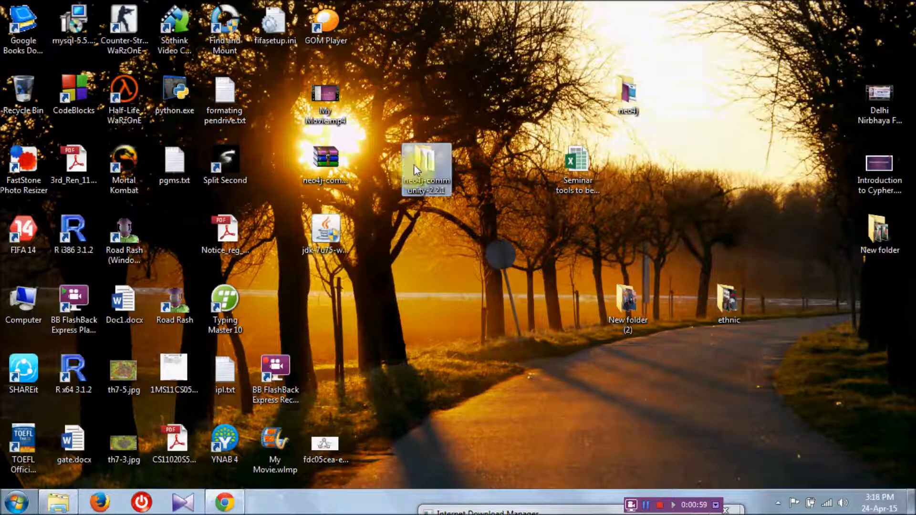
Examine the contents of the bin and lib folders inside the extracted neo4j-community-2.2.1 folder, and close the folder window
double_click(429, 168)
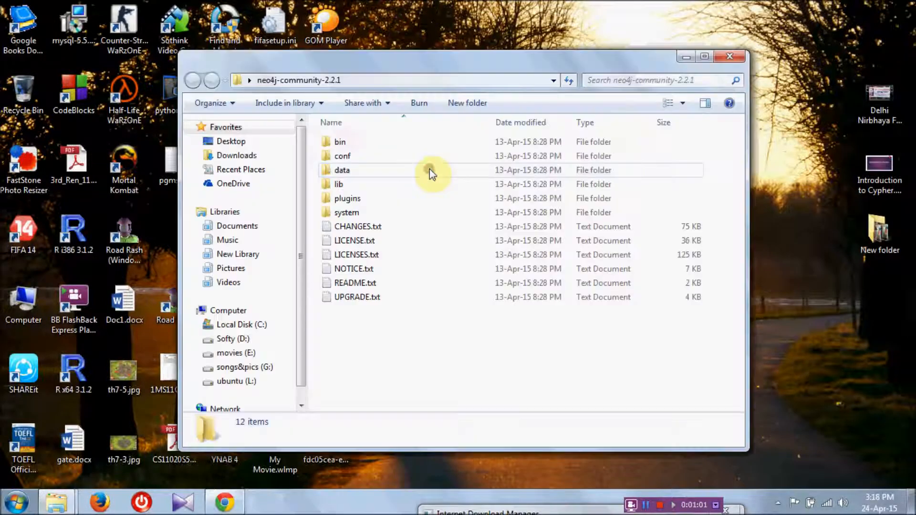
left_click(357, 144)
double_click(358, 144)
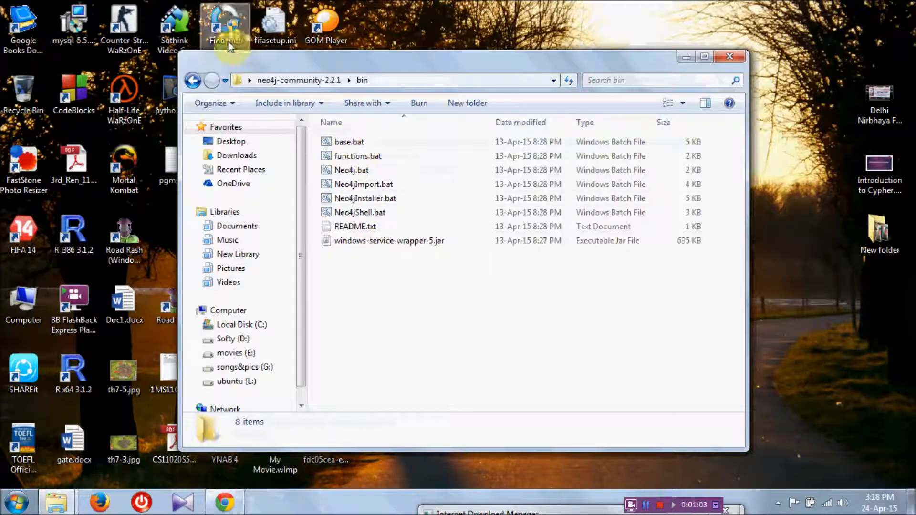
left_click(192, 80)
left_click(362, 185)
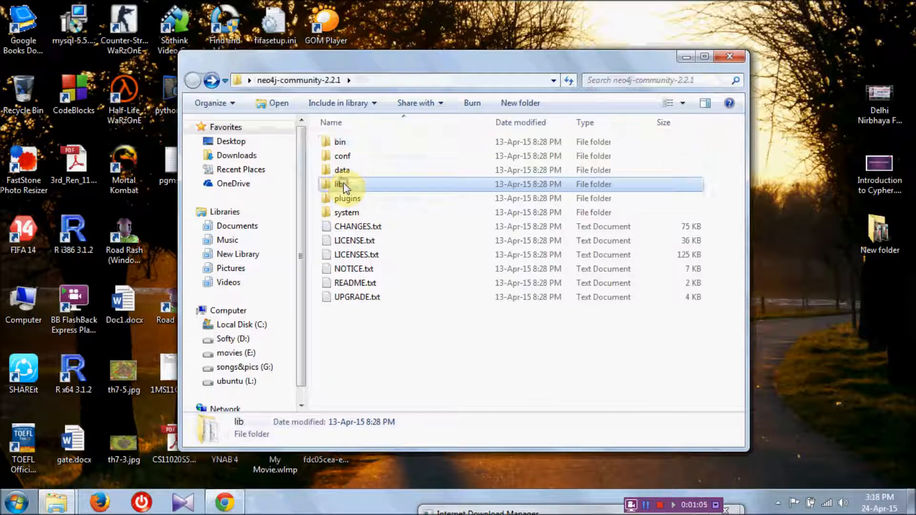
double_click(379, 185)
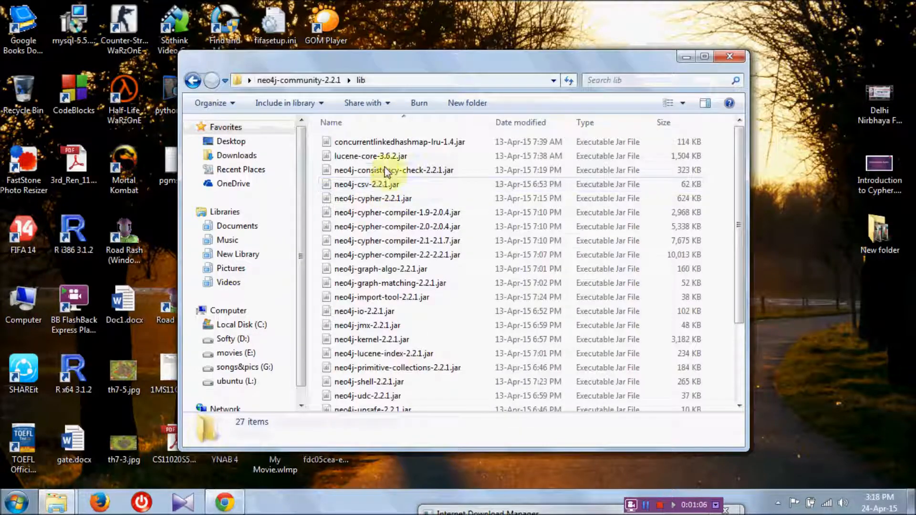
left_click(192, 80)
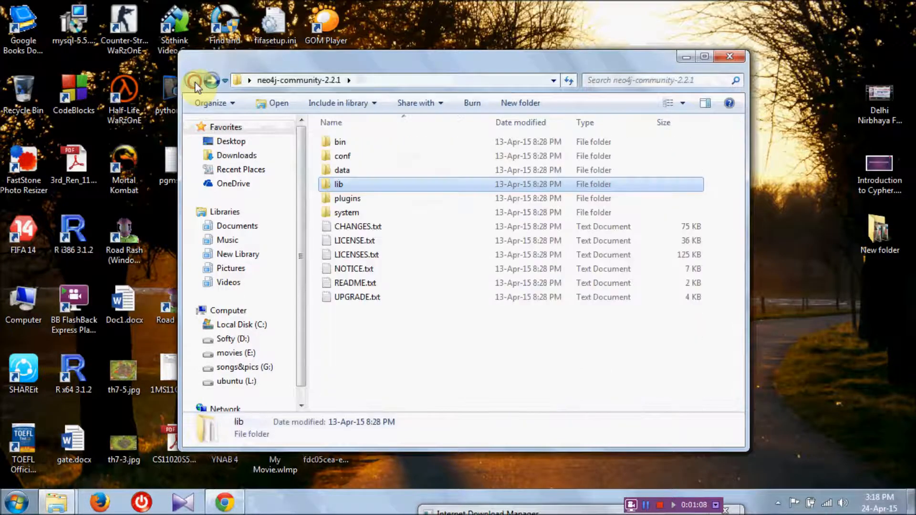
left_click(730, 57)
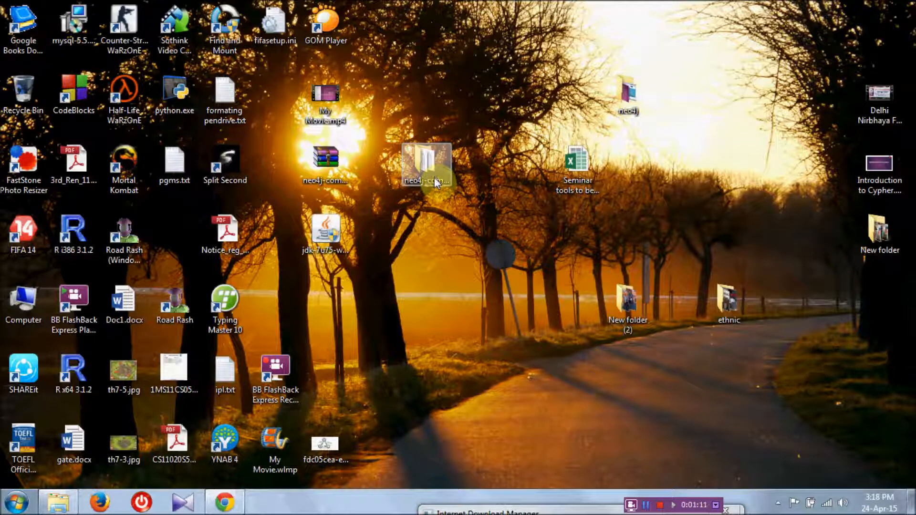
Switch back to Chrome and search for "java sdk download" in a new tab
mouse_move(221, 506)
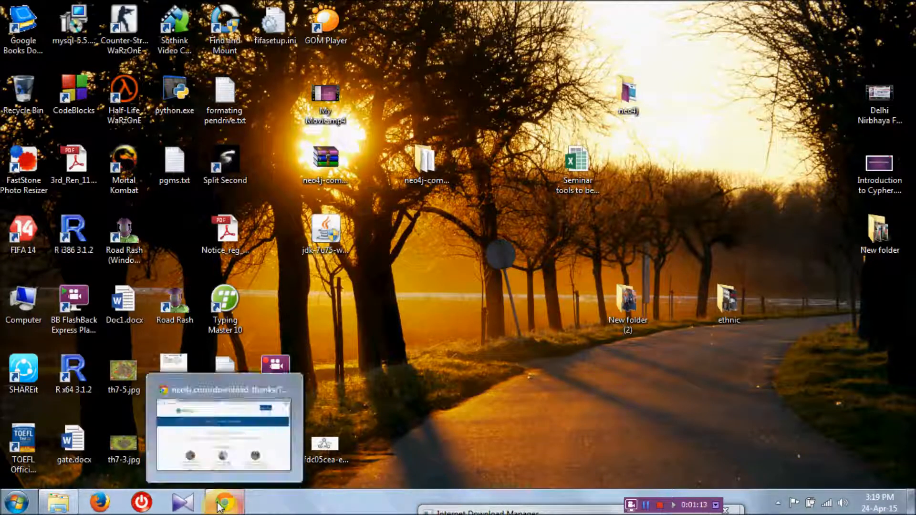
left_click(220, 506)
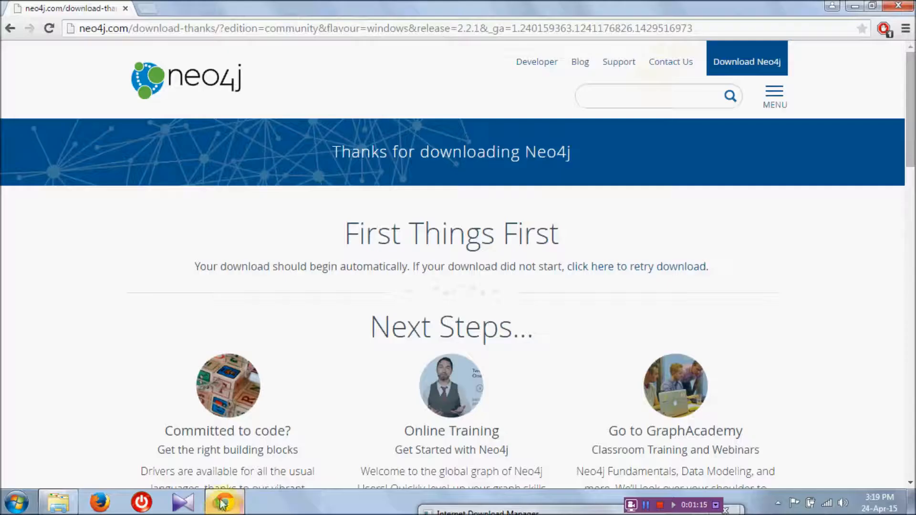
left_click(148, 9)
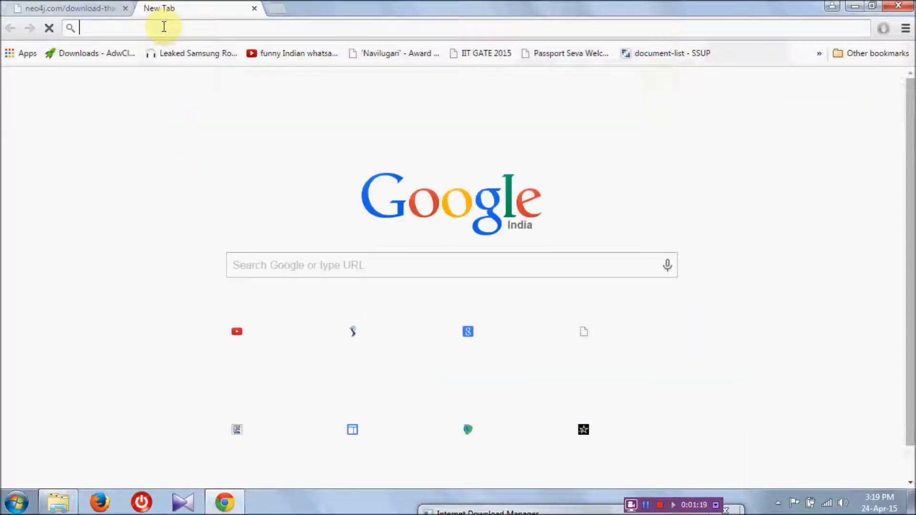
type("java")
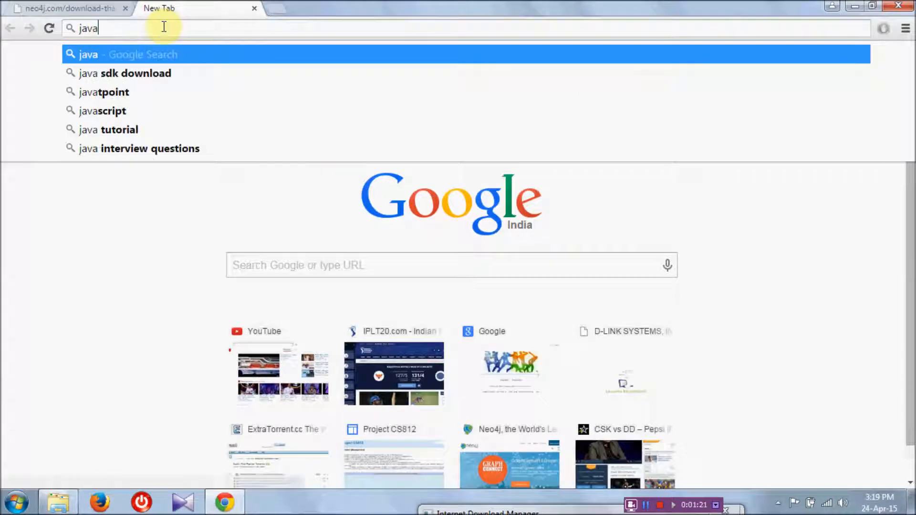
key("Down")
key("Return")
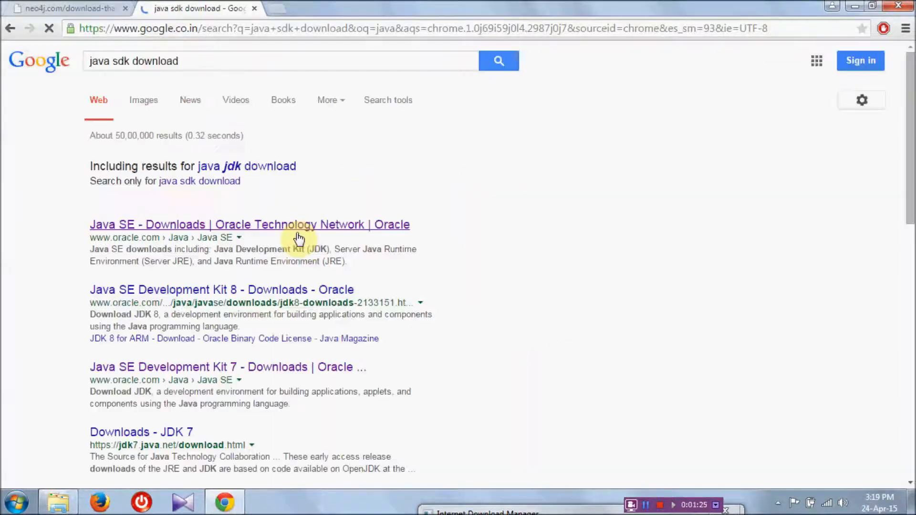
Open Oracle's Java SE Downloads result and go to the JDK 7 download page
left_click(218, 228)
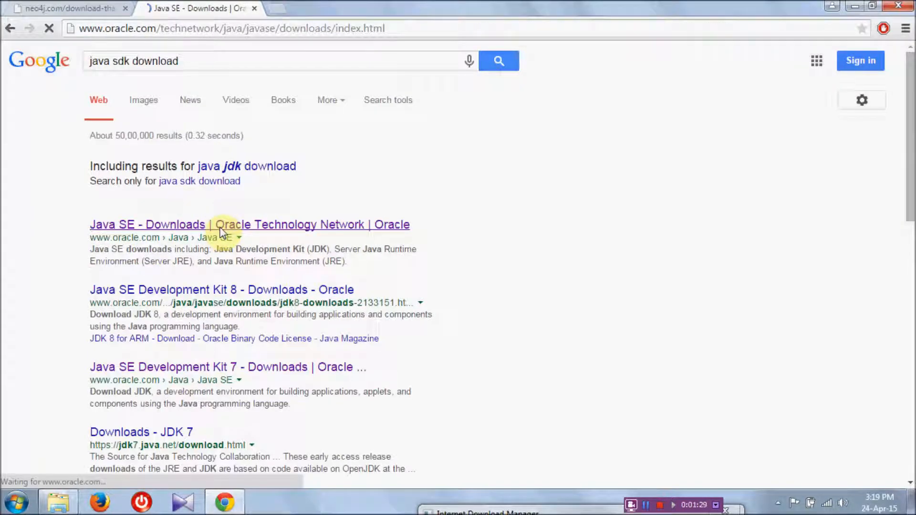
scroll(534, 206, "down", 15)
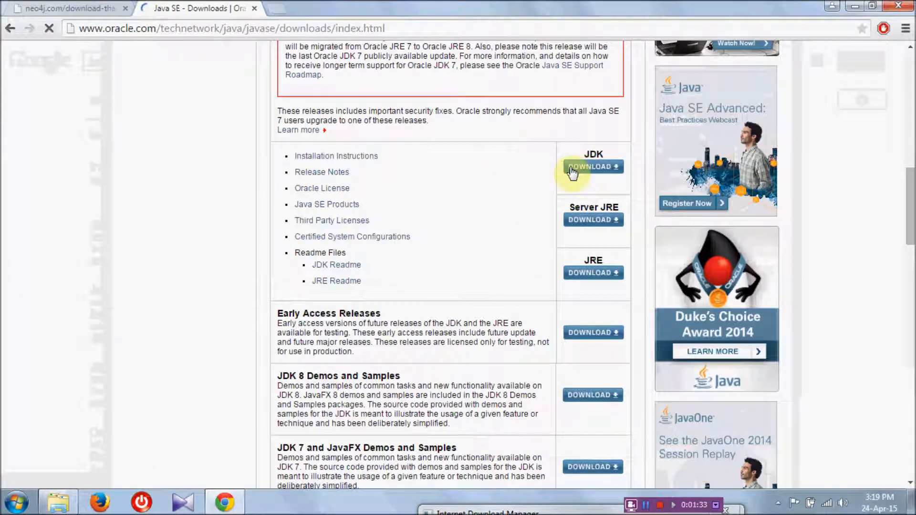
left_click(571, 169)
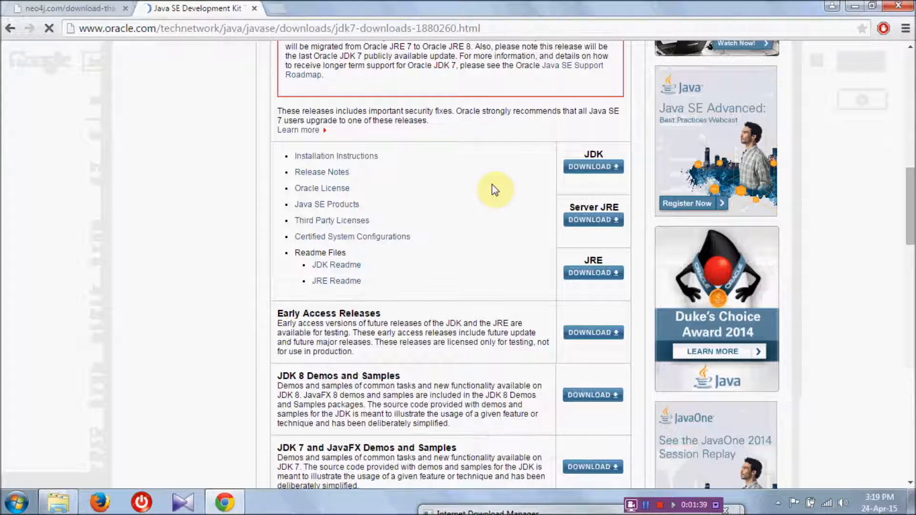
left_click(592, 168)
Accept the Java SE Development Kit 7u79 license agreement and start downloading jdk-7u79-windows-x64.exe
scroll(491, 297, "down", 7)
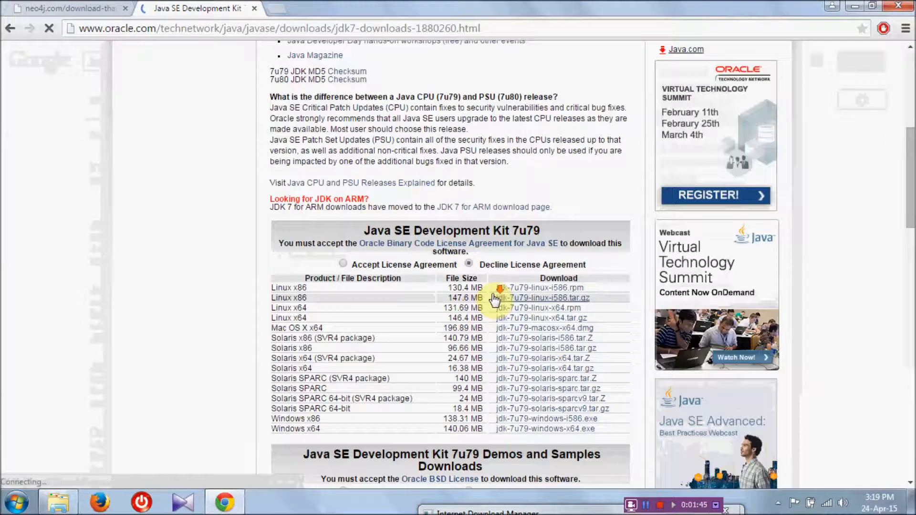
scroll(494, 299, "down", 2)
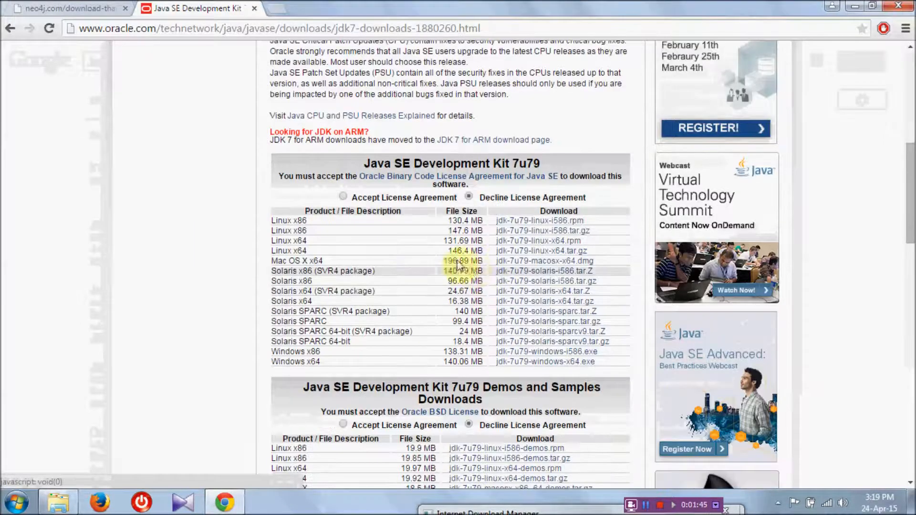
left_click(342, 196)
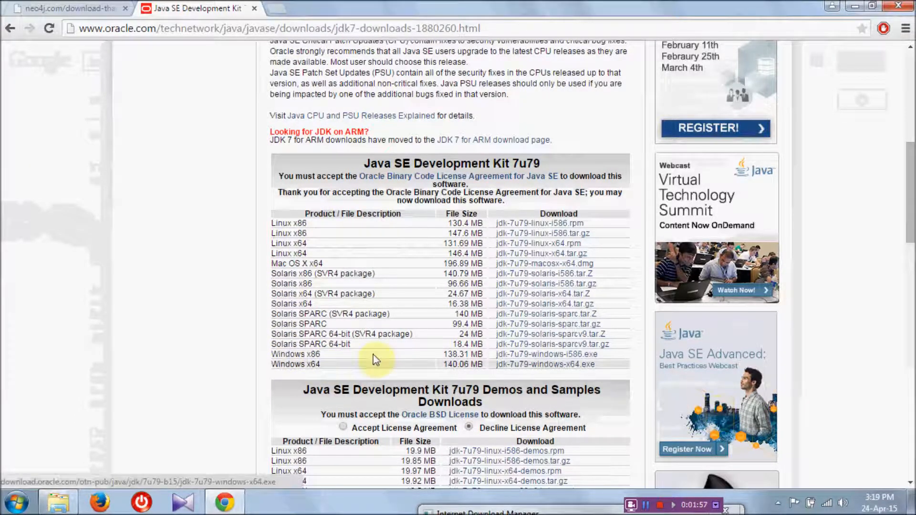
left_click(534, 366)
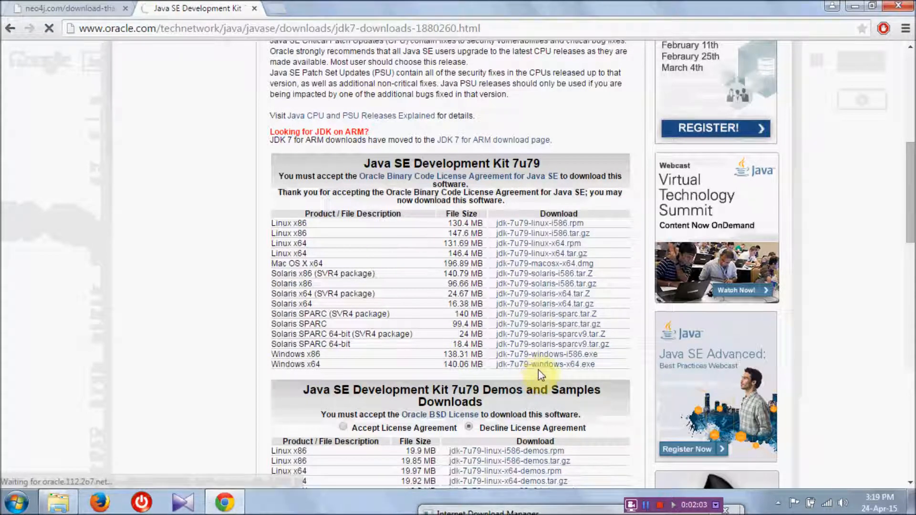
left_click(462, 299)
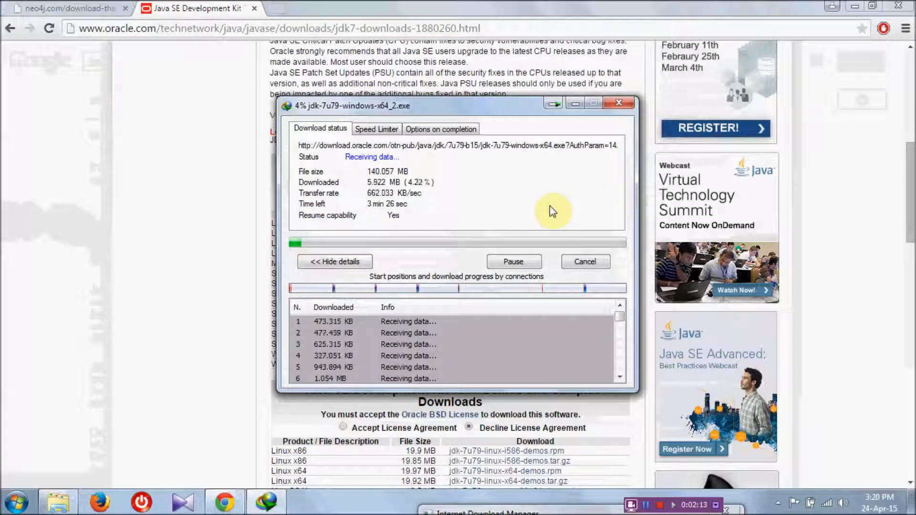
Cancel the running JDK download and minimize the browser
left_click(529, 260)
left_click(583, 262)
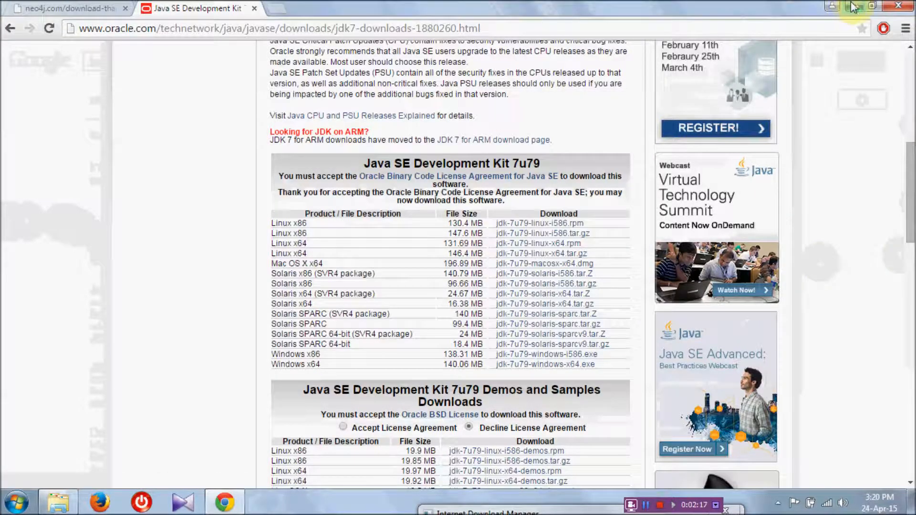
left_click(859, 8)
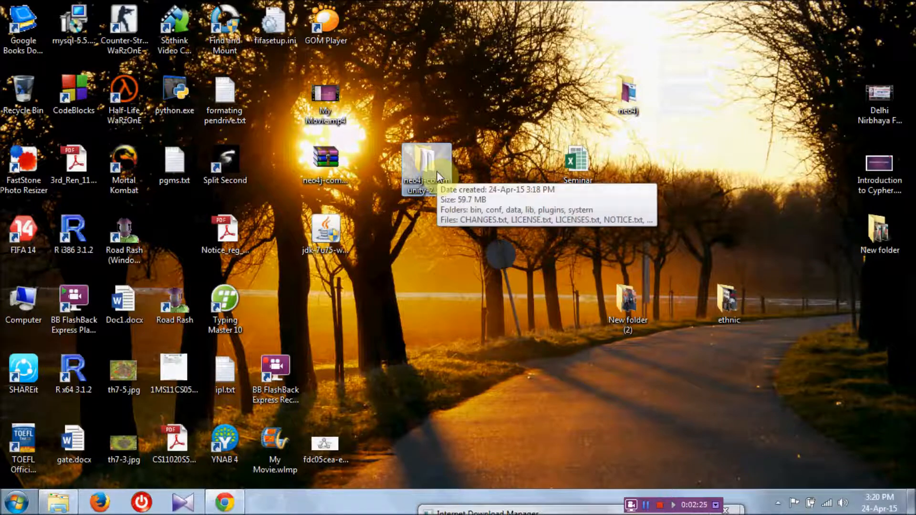
Open the bin folder of neo4j-community-2.2.1 on Local Disk (C:) in a maximized Windows Explorer window
left_click(58, 502)
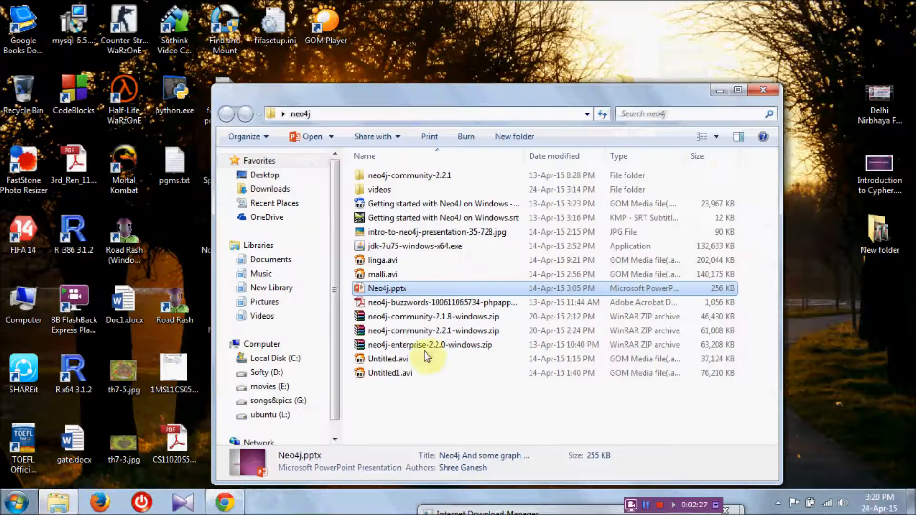
left_click(258, 359)
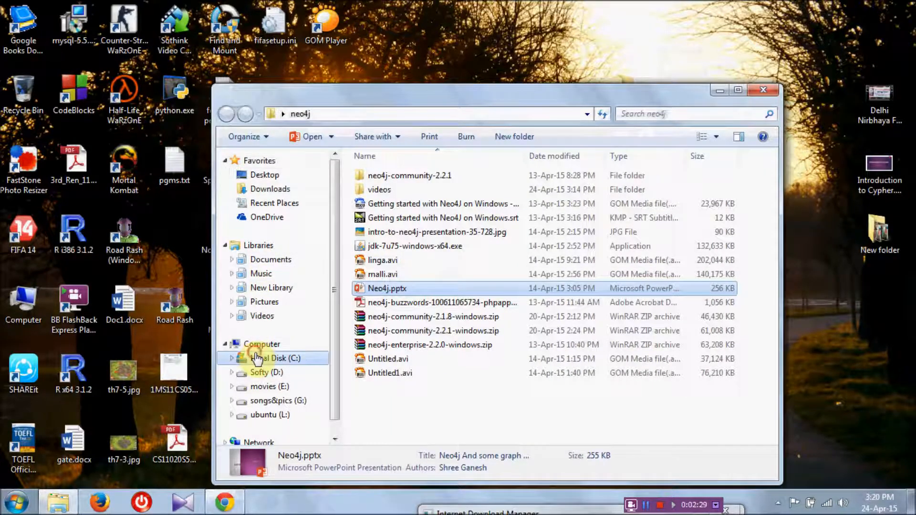
double_click(479, 95)
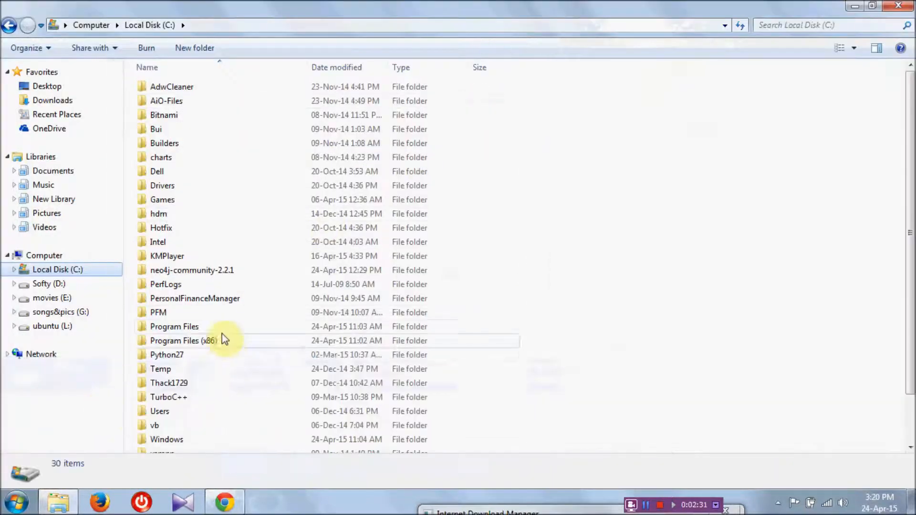
double_click(182, 271)
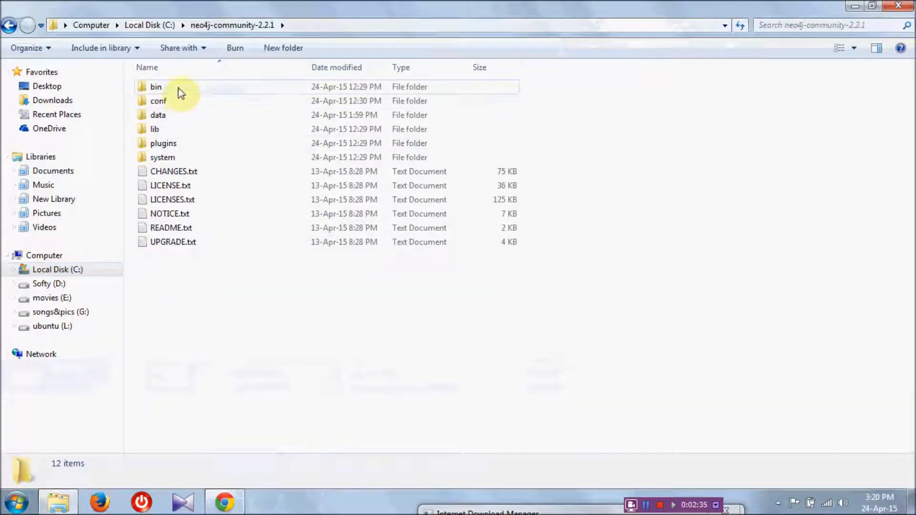
double_click(179, 88)
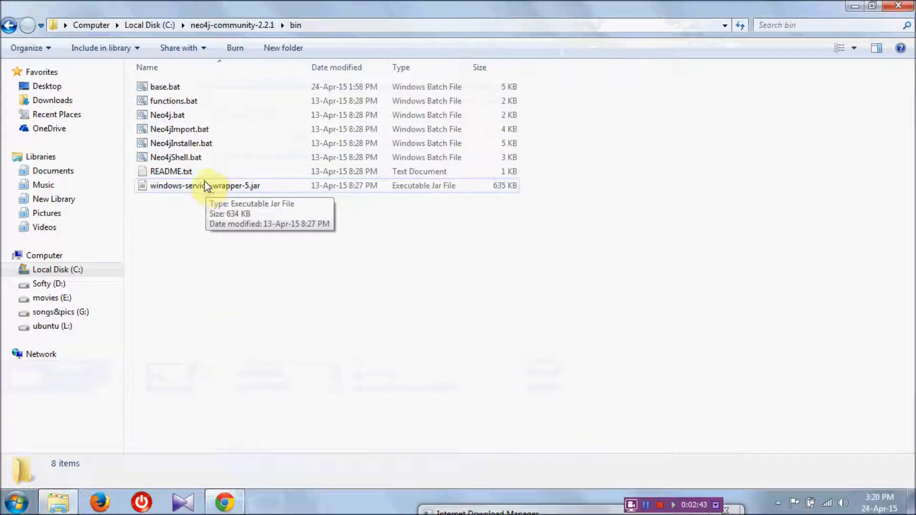
Open base.bat from the bin folder for editing in Notepad++
left_click(208, 90)
right_click(208, 89)
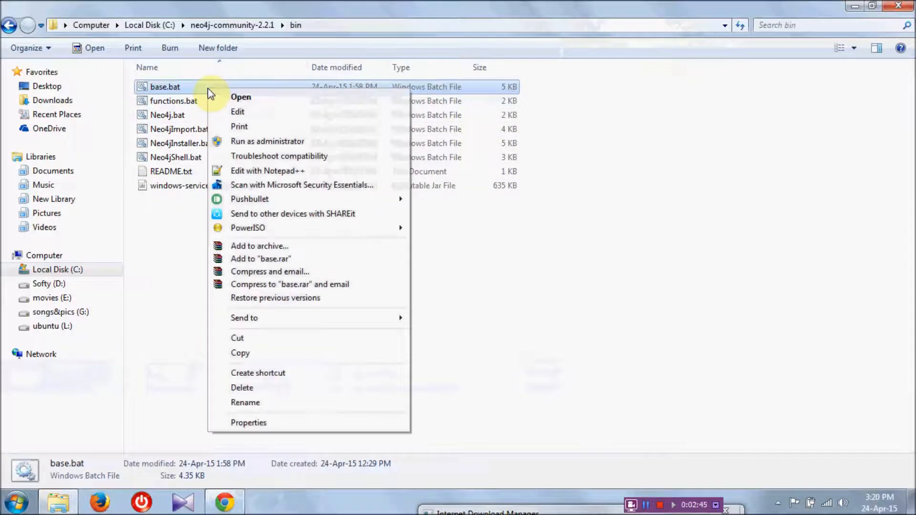
left_click(257, 172)
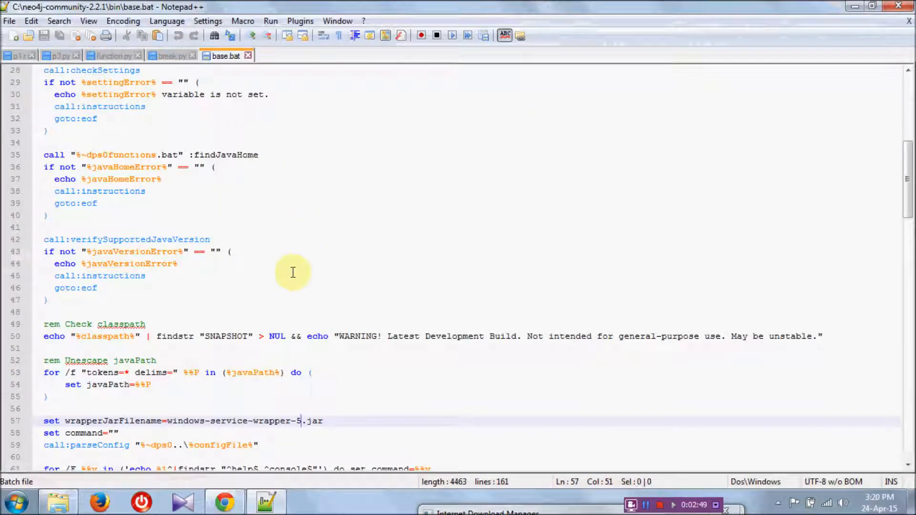
Set wrapperJarFilename on line 57 of base.bat to windows-service-wrapper-5.jar, save the file and close the editor
scroll(293, 272, "down", 4)
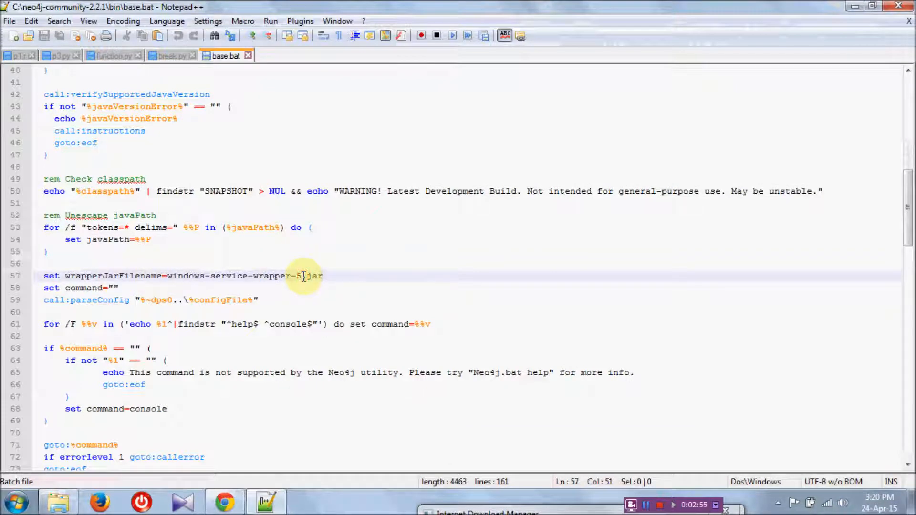
key("BackSpace")
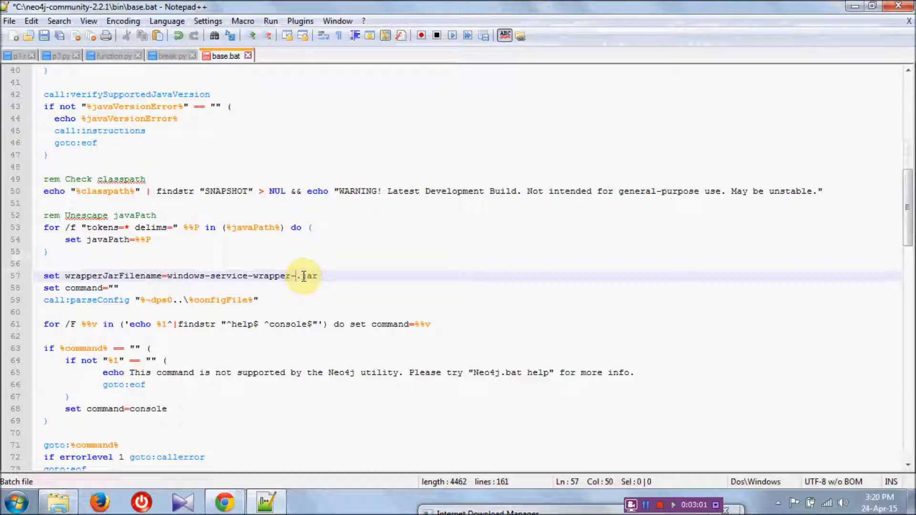
double_click(375, 8)
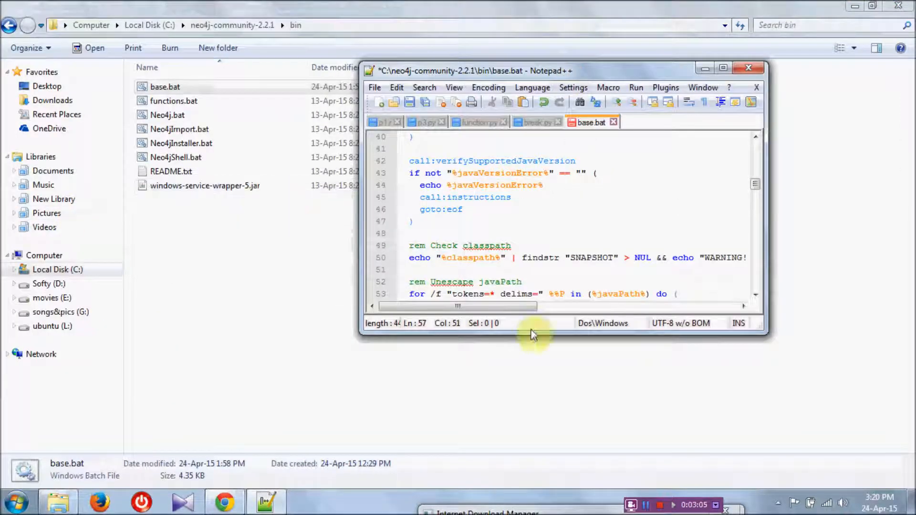
double_click(645, 69)
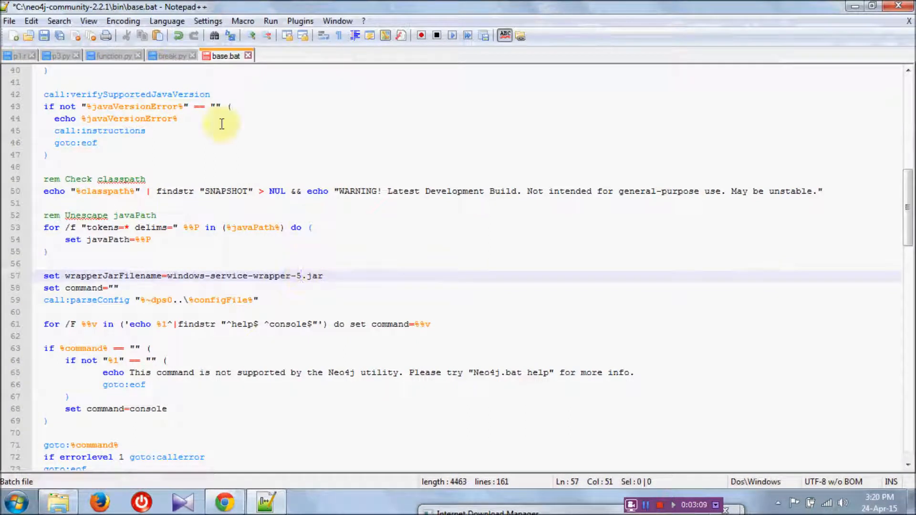
left_click(45, 36)
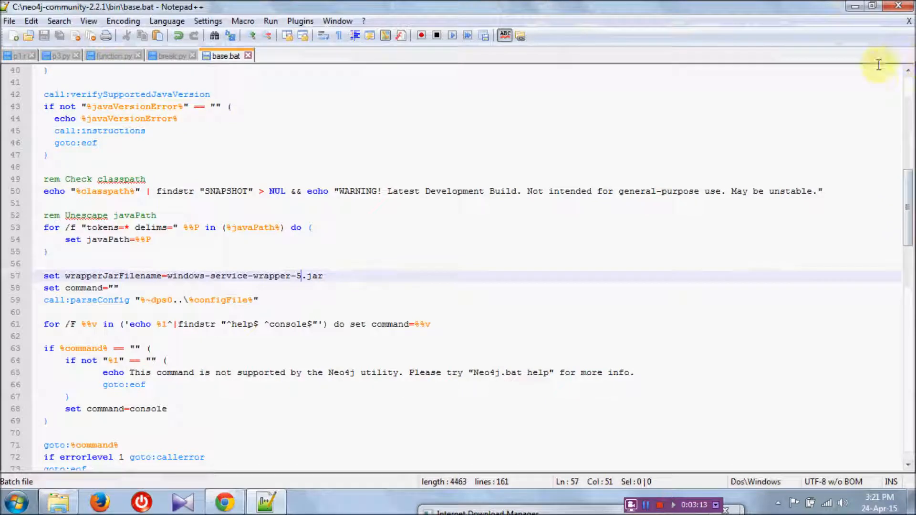
left_click(897, 7)
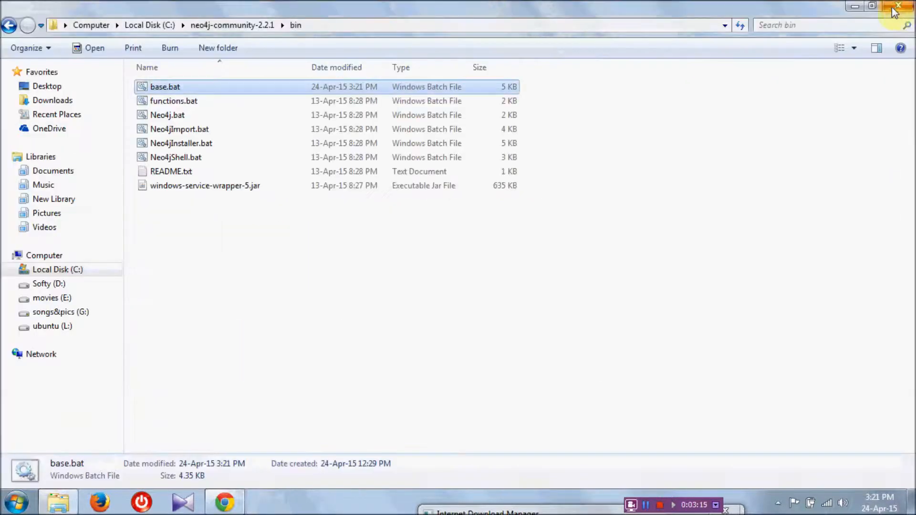
Run Neo4j.bat from the bin folder and move its console window aside
double_click(172, 118)
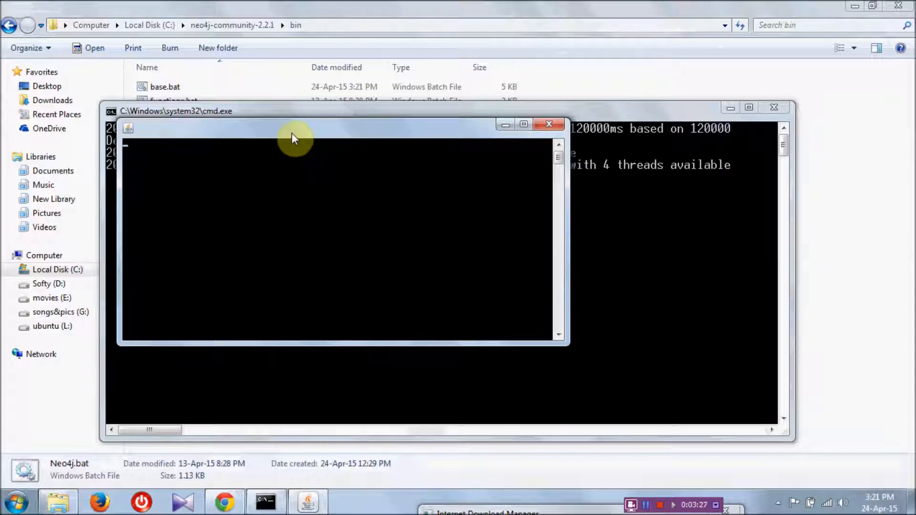
left_click_drag(292, 134, 465, 136)
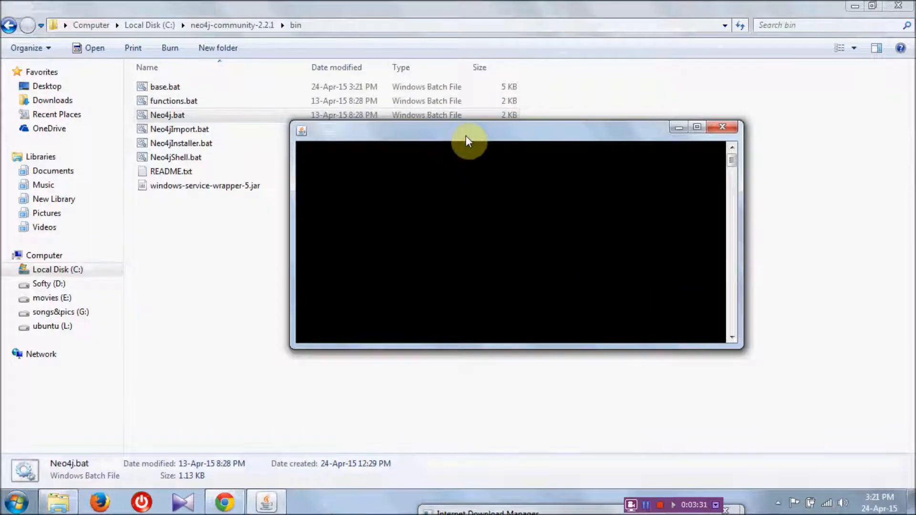
Switch to Chrome and open localhost:7474/webadmin in a new tab
left_click(224, 502)
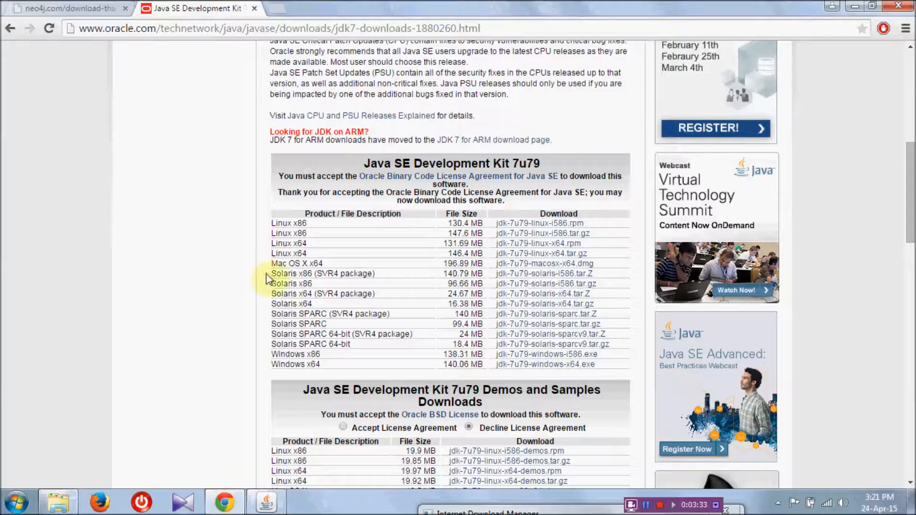
left_click(275, 8)
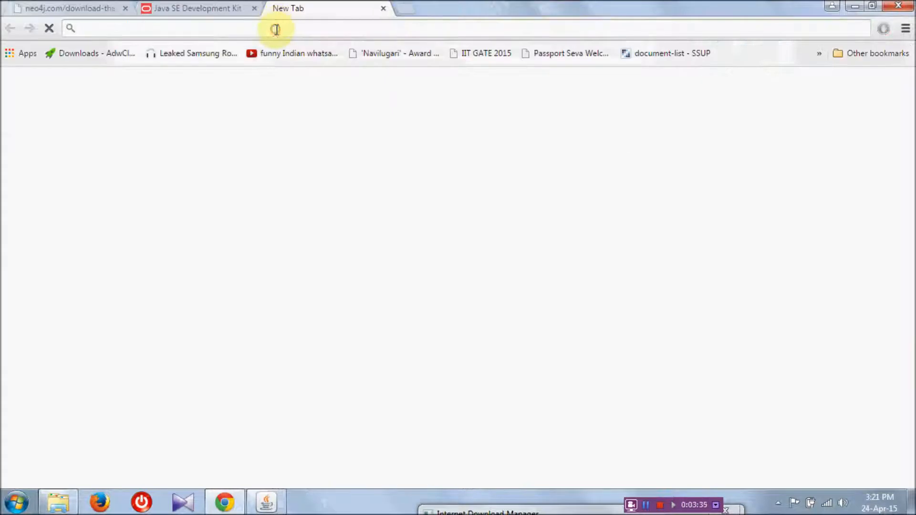
type("loca")
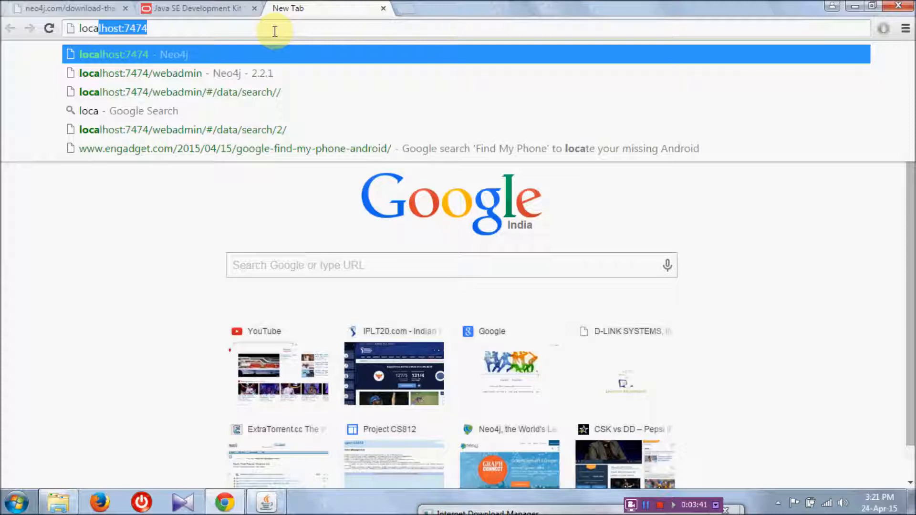
key("Down")
key("Return")
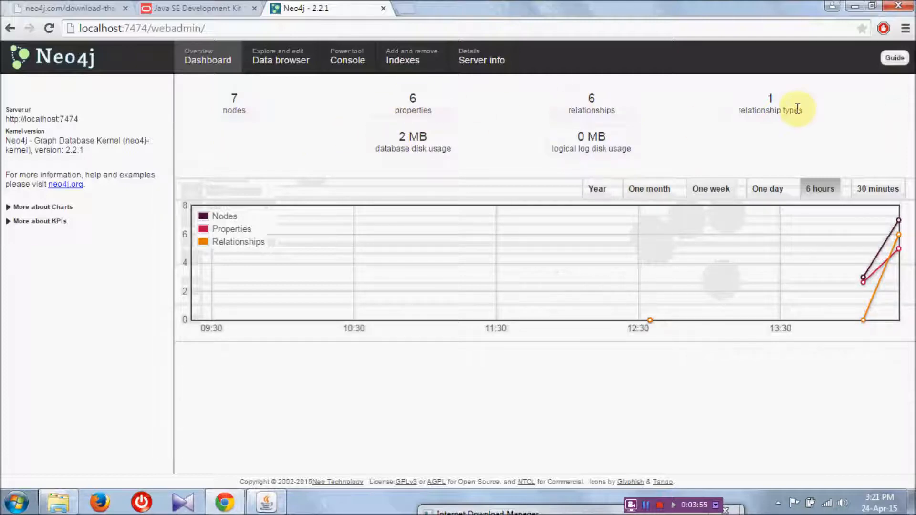
View the webadmin Console, return to the Data browser and create a new node
left_click(276, 74)
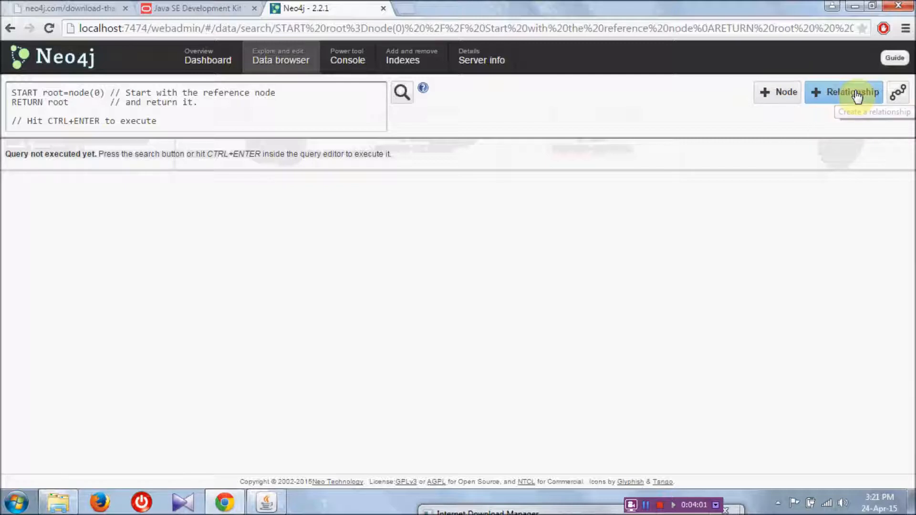
left_click(358, 64)
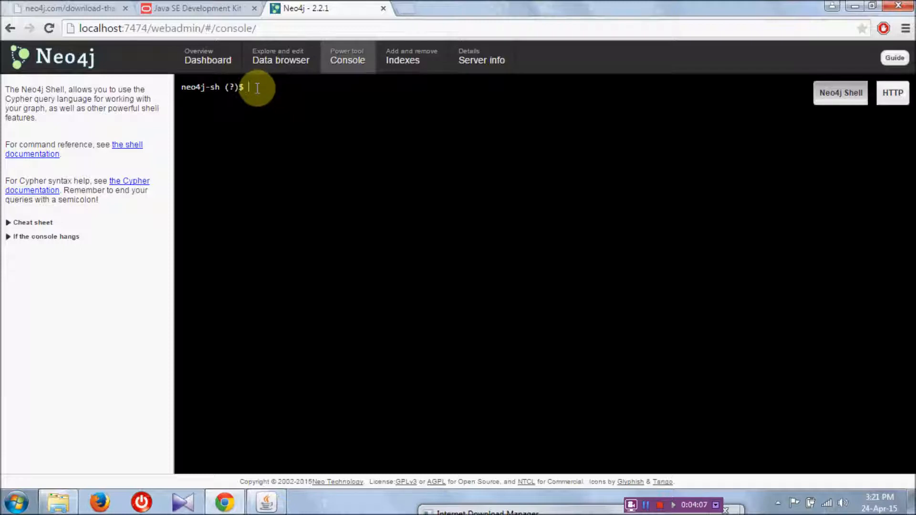
left_click(279, 60)
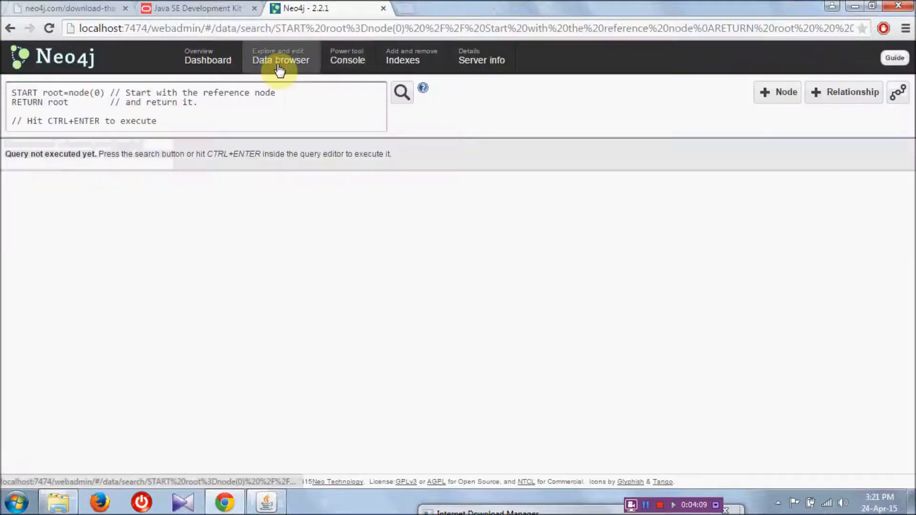
left_click(782, 100)
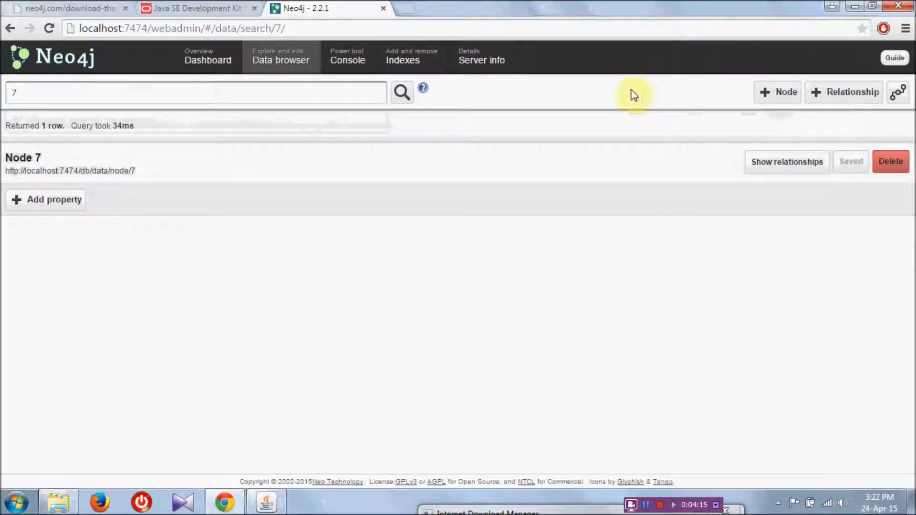
Look up node 0 and node 5 in the Data browser
left_click(119, 98)
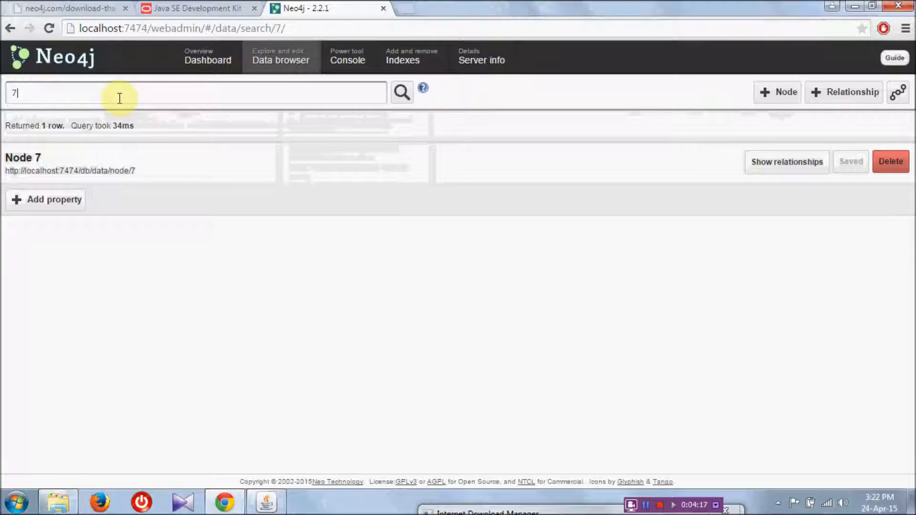
key("BackSpace")
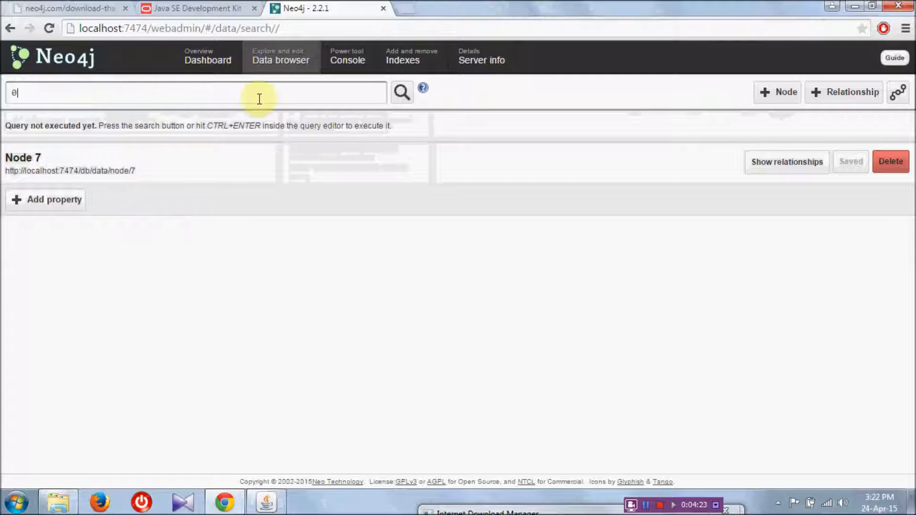
left_click(402, 92)
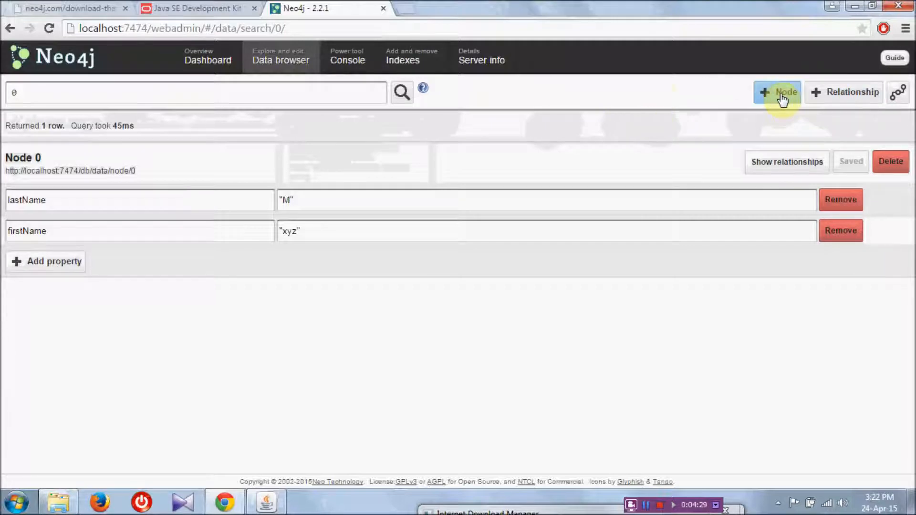
left_click(293, 93)
key("BackSpace")
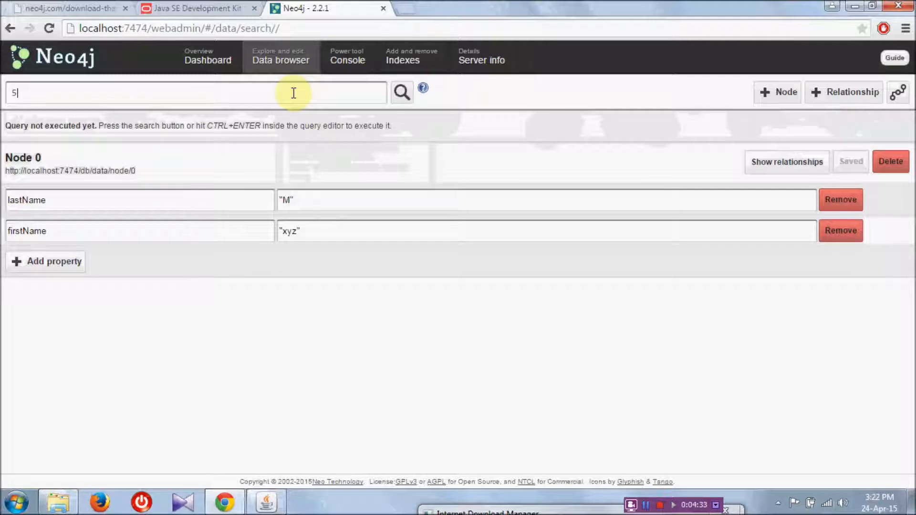
type("5")
left_click(400, 92)
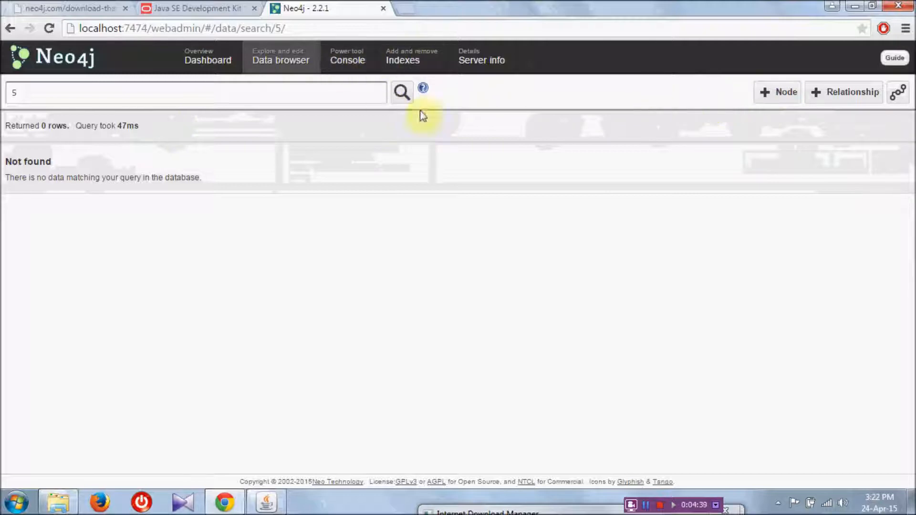
Look up node 6 and add a firstName property containing the person's first name in quotes
left_click(262, 89)
key("BackSpace")
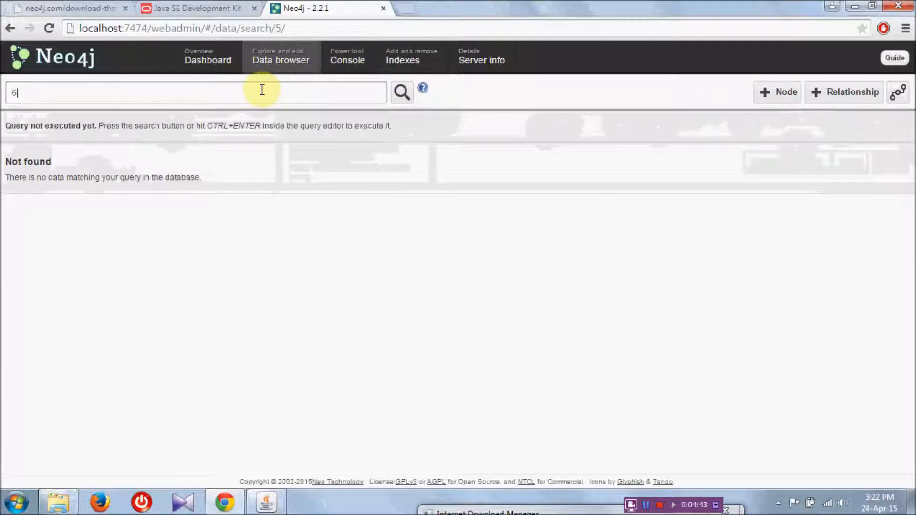
left_click(401, 97)
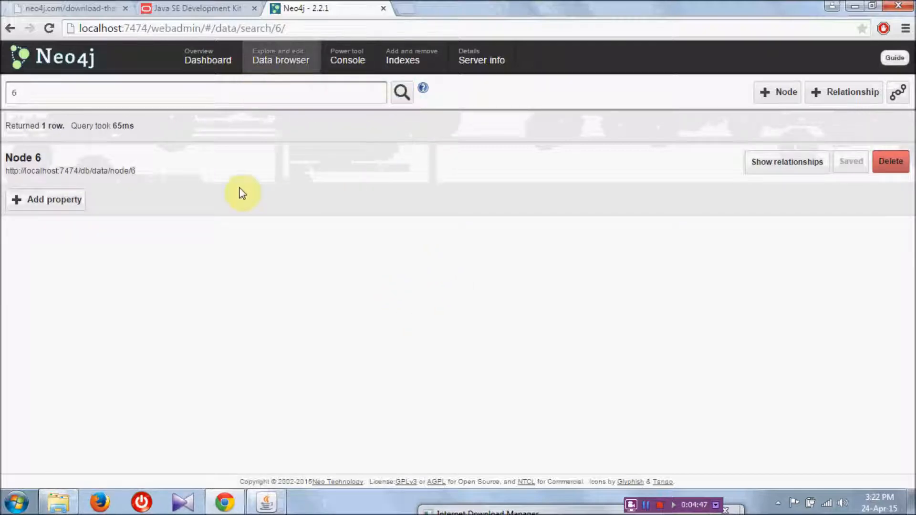
left_click(45, 200)
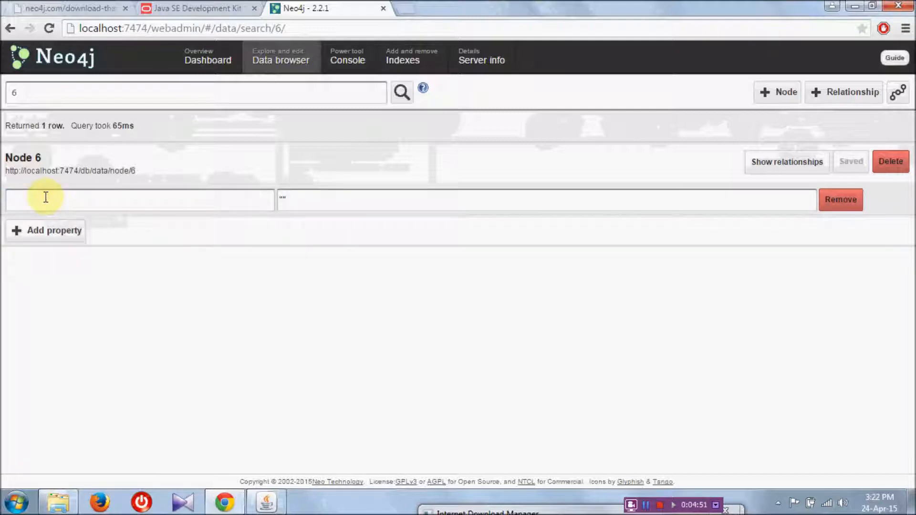
type("firstName")
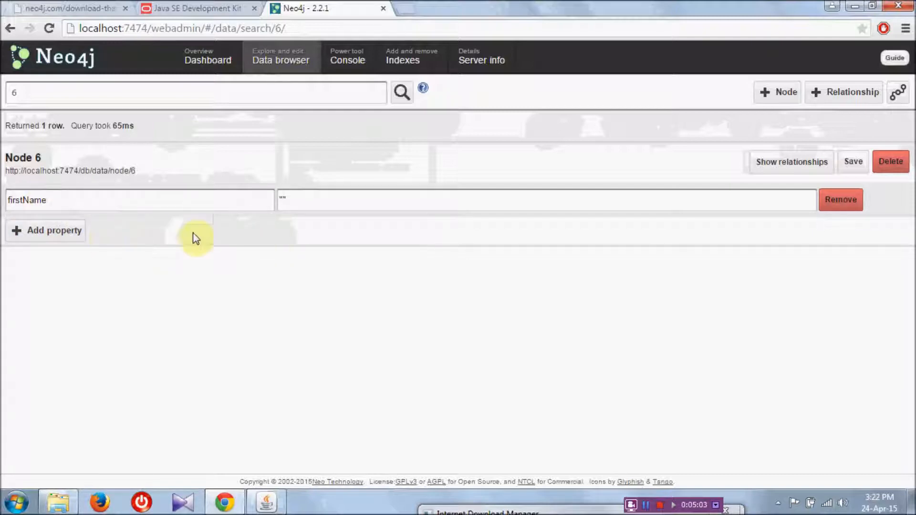
left_click(283, 197)
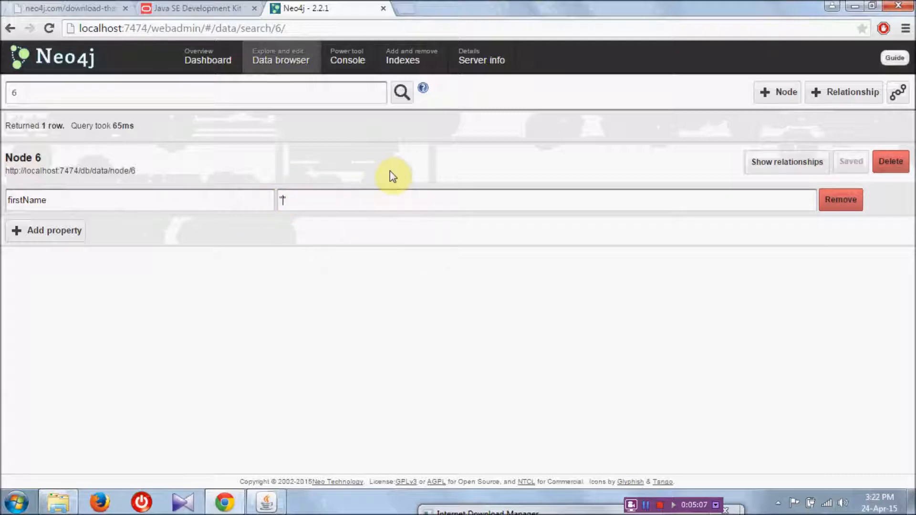
type("\"ram\"")
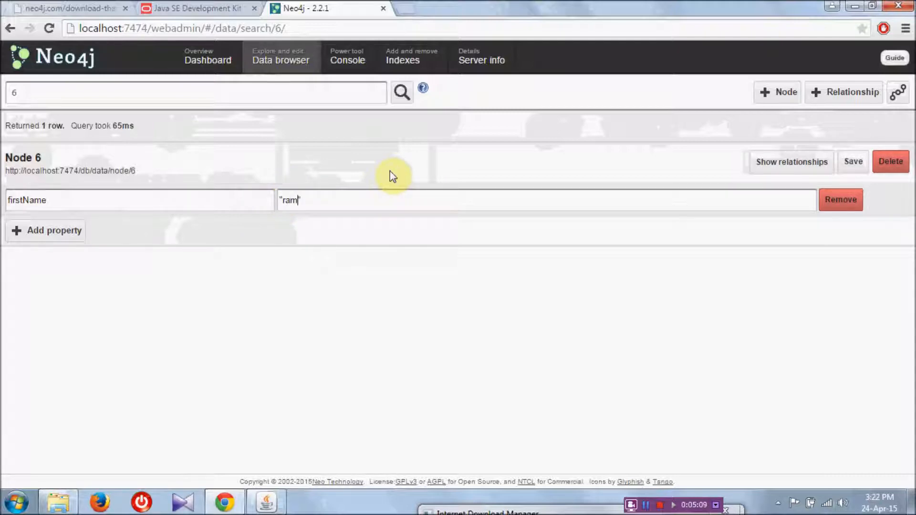
Add a lastName property with the person's last-name initial to node 6 and save the node
left_click(44, 233)
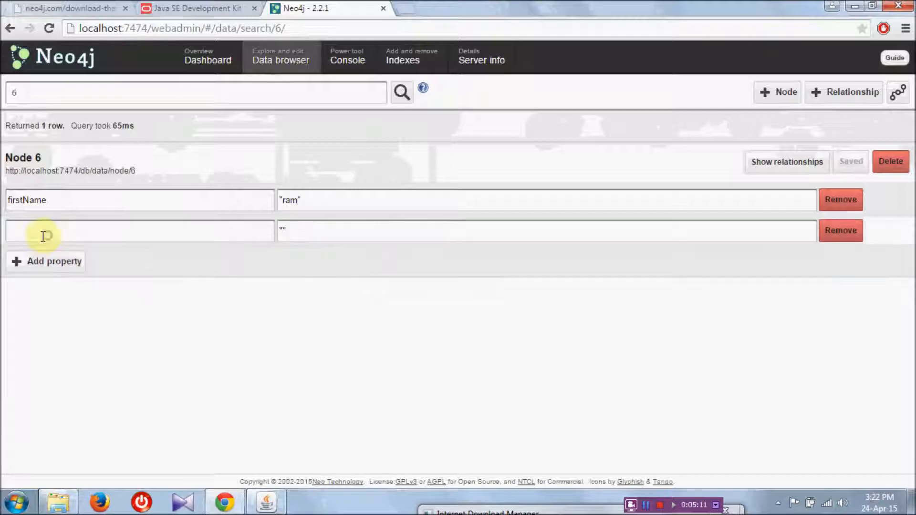
type("lastName")
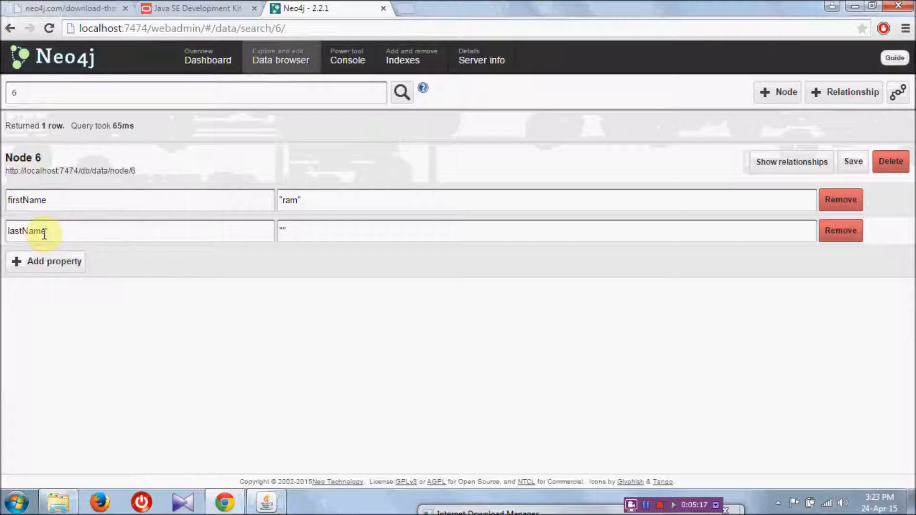
left_click(282, 230)
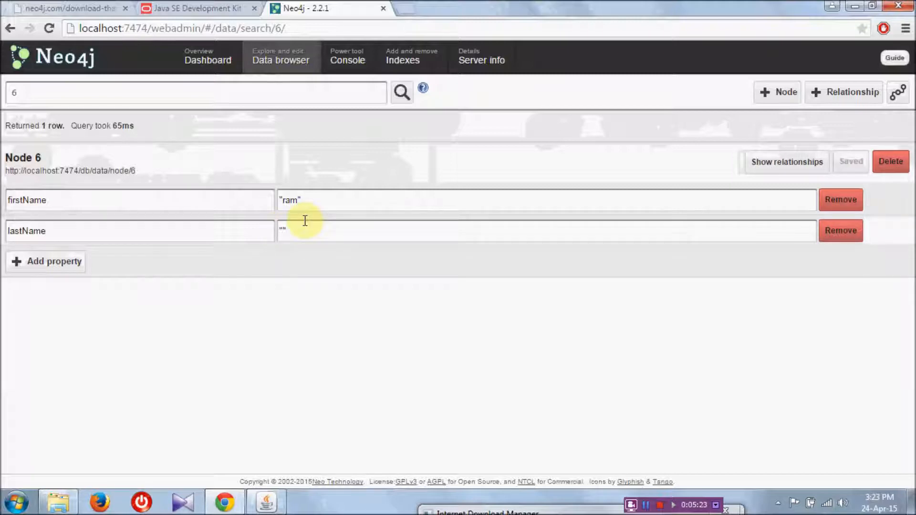
type("s")
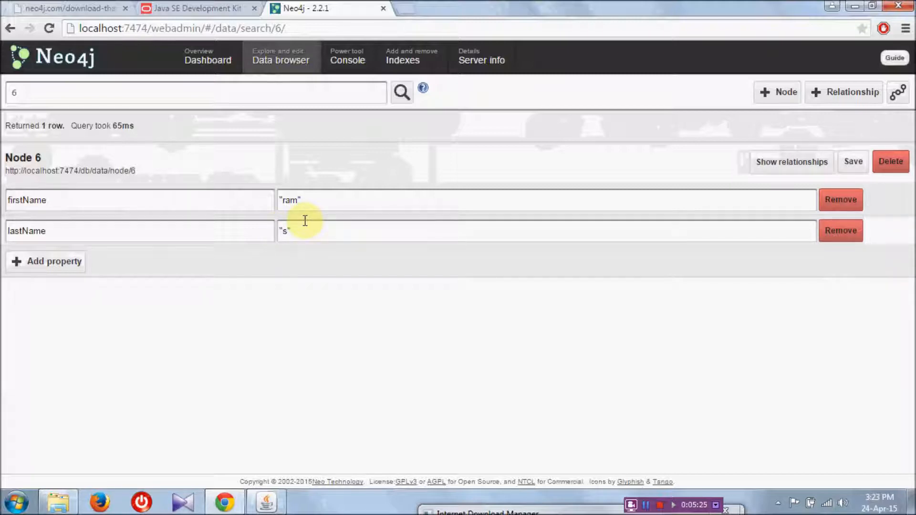
left_click(858, 166)
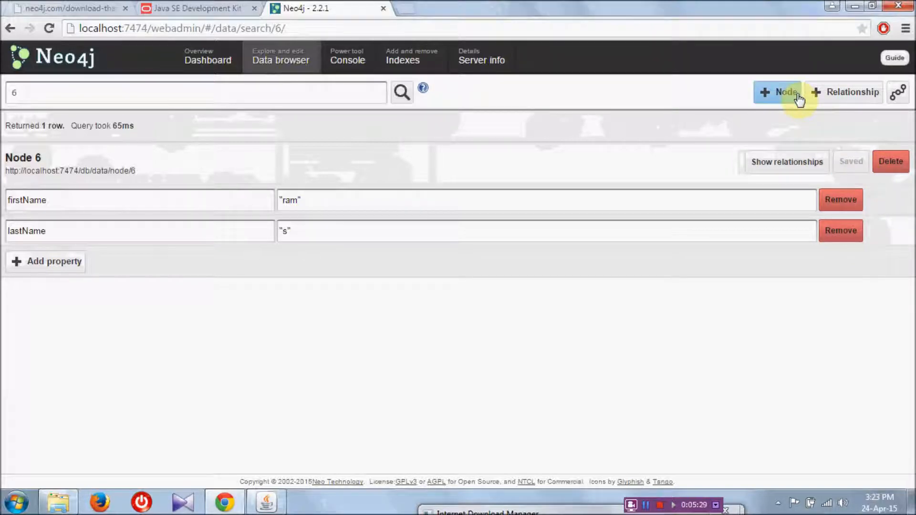
Look up node 1 and node 4 in the Data browser, and view the Dashboard overview
left_click(100, 93)
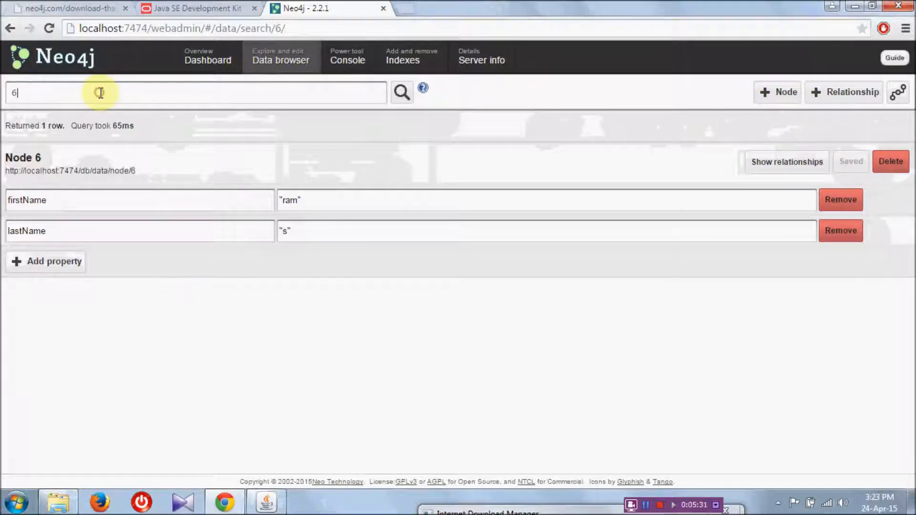
key("BackSpace")
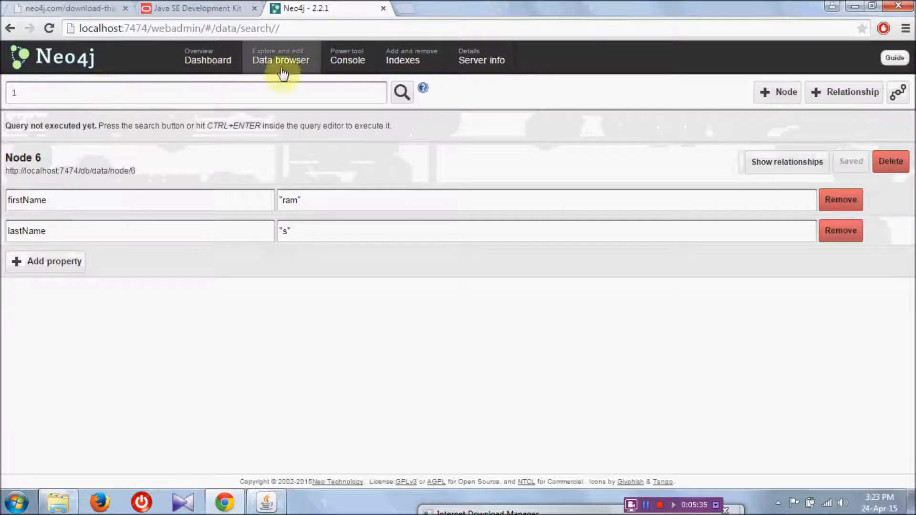
left_click(399, 93)
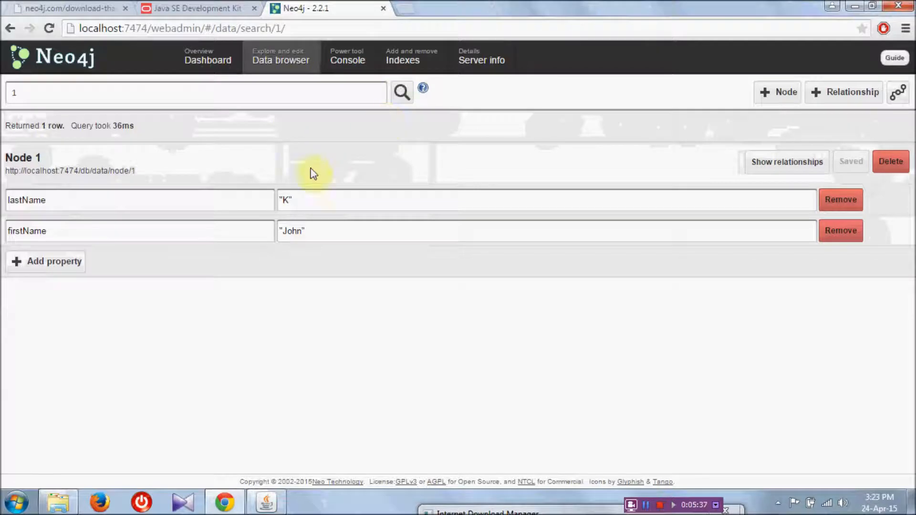
left_click(255, 99)
key("BackSpace")
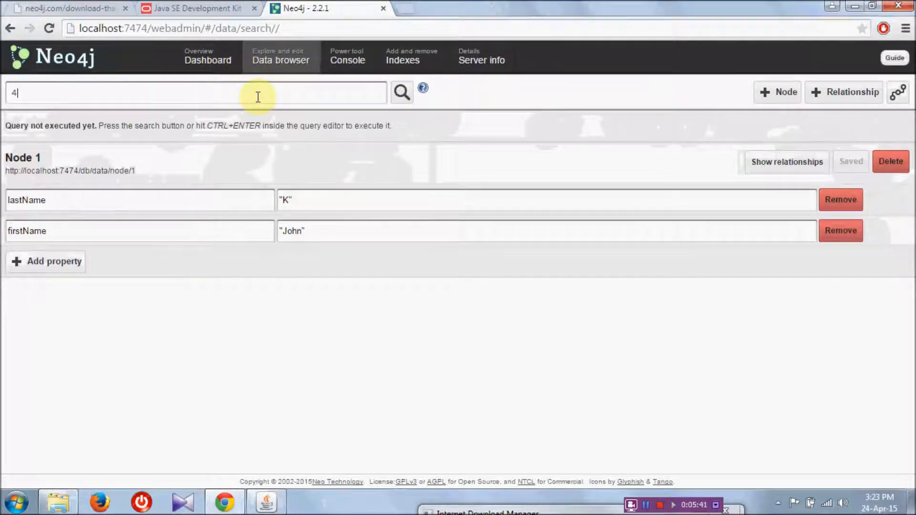
type("4")
left_click(399, 93)
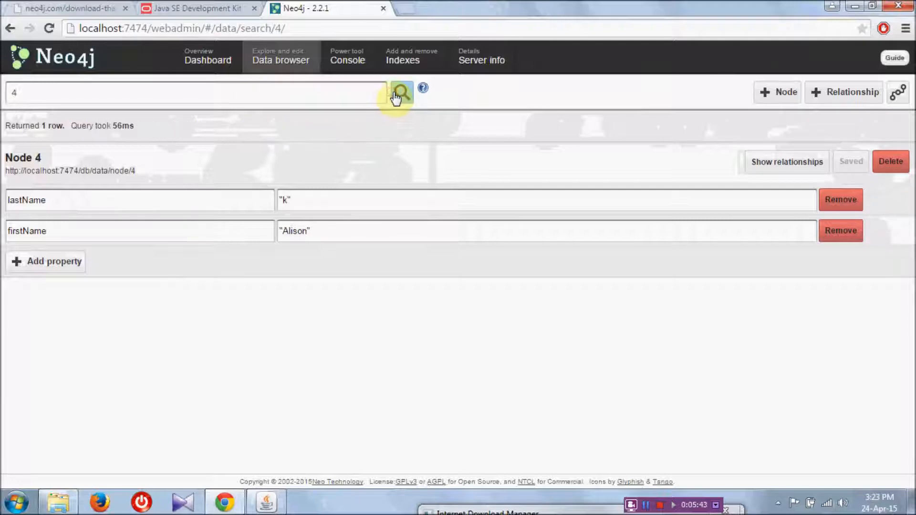
left_click(205, 60)
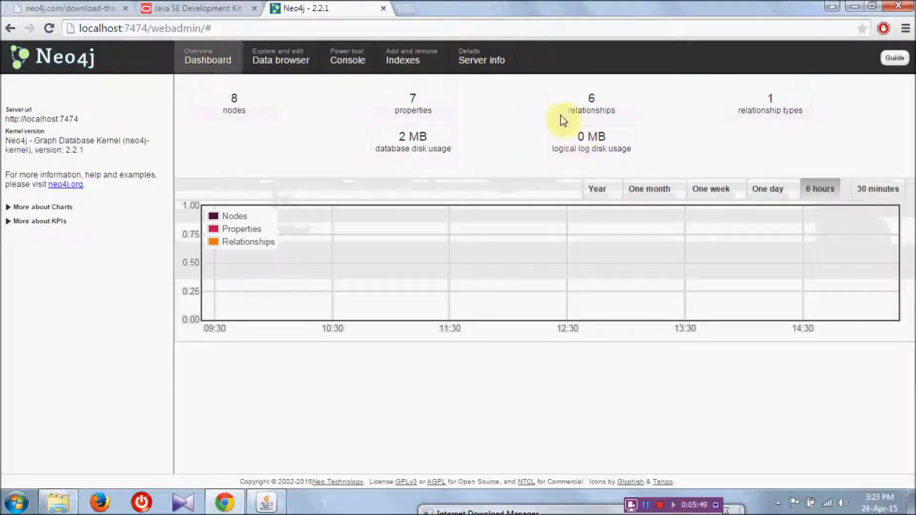
Open a new relationship in the Data browser with node 4 as the from node and node 6 as the to node
left_click(271, 55)
left_click(830, 92)
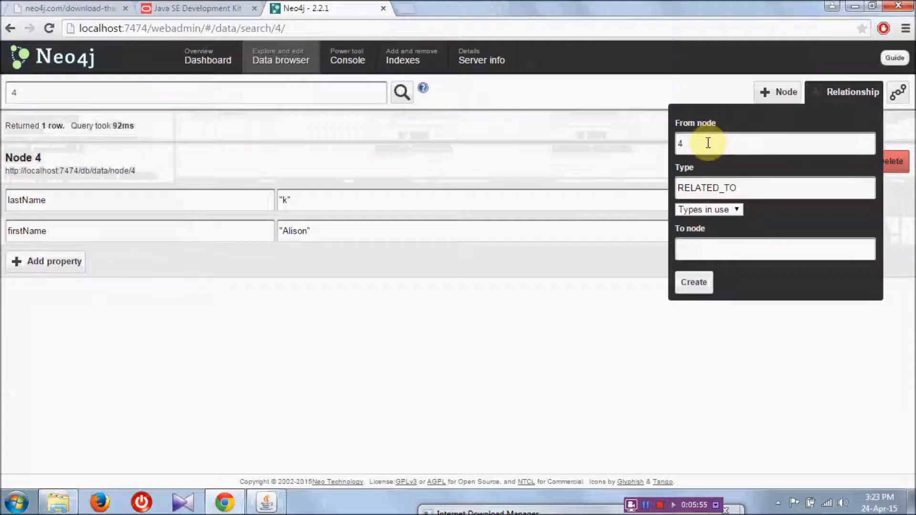
left_click(707, 143)
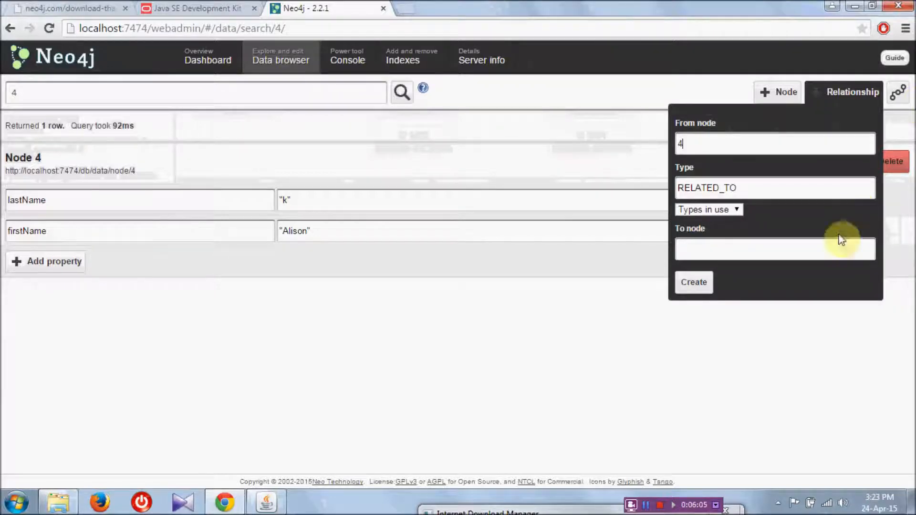
left_click(696, 246)
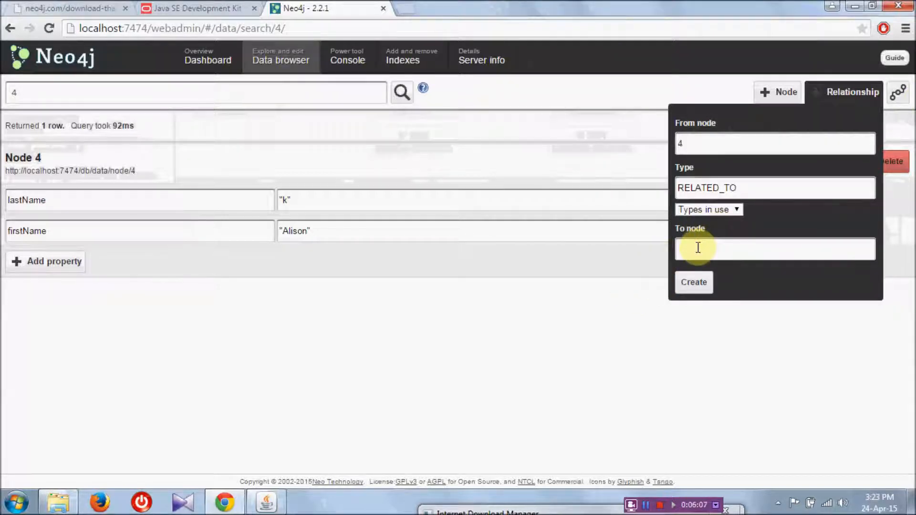
type("6")
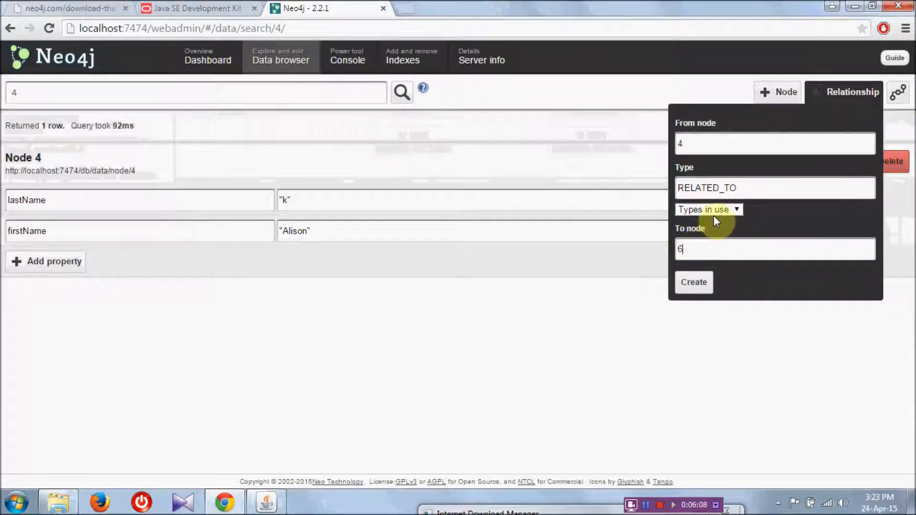
Replace the relationship type with knows and create the relationship
left_click(737, 210)
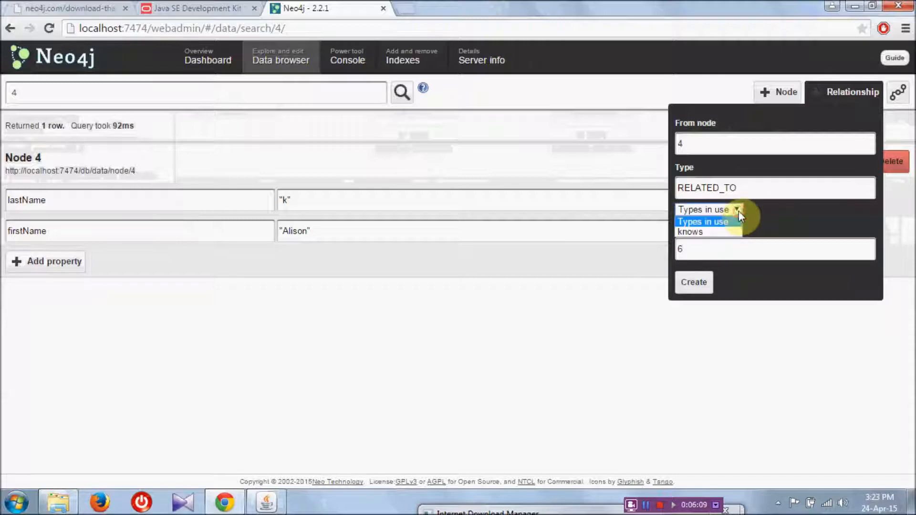
left_click(754, 191)
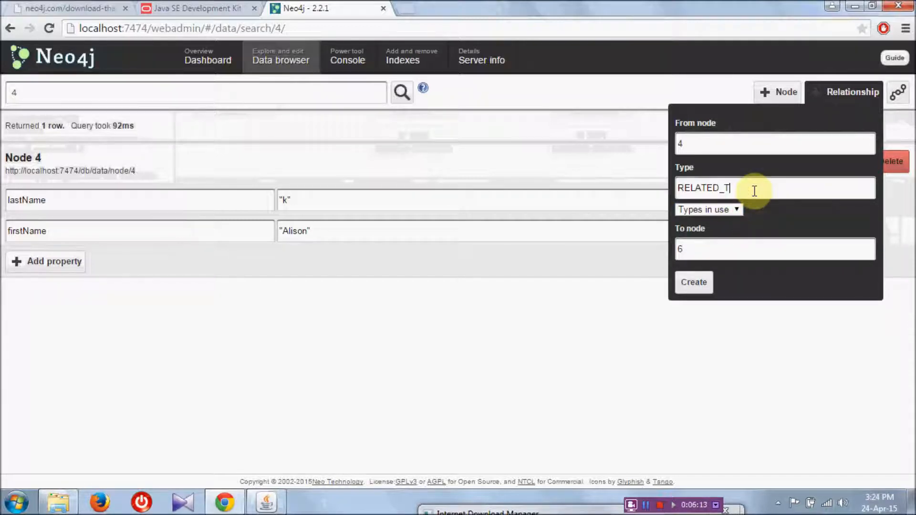
key("BackSpace")
key("BackSpace")
key("BackSpace")
key("BackSpace")
key("BackSpace")
key("BackSpace")
key("BackSpace")
key("BackSpace")
key("BackSpace")
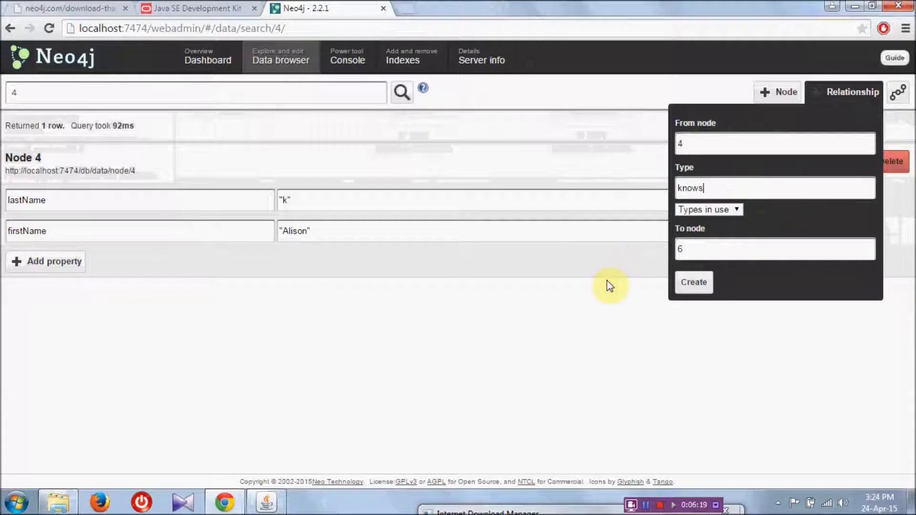
left_click(692, 285)
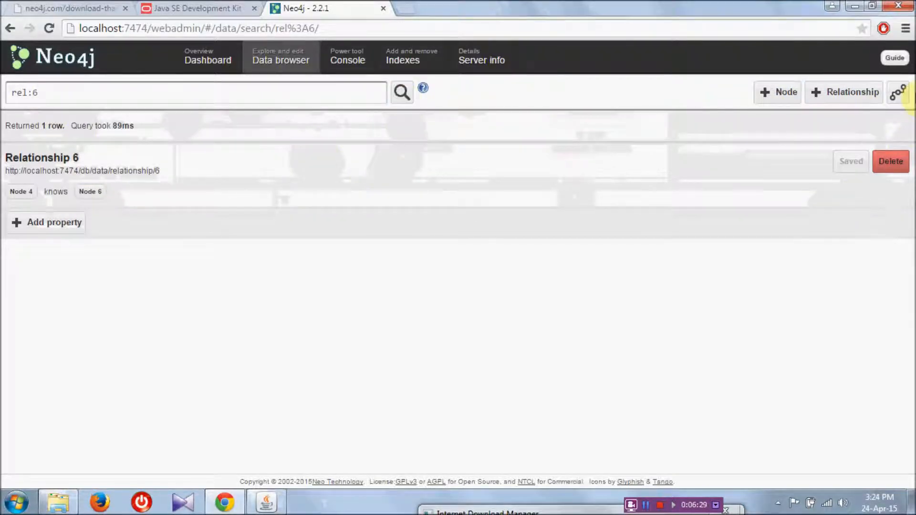
Switch to the graph visualization, expand the connected nodes and spread them apart, placing the xyz node above the others
left_click(902, 95)
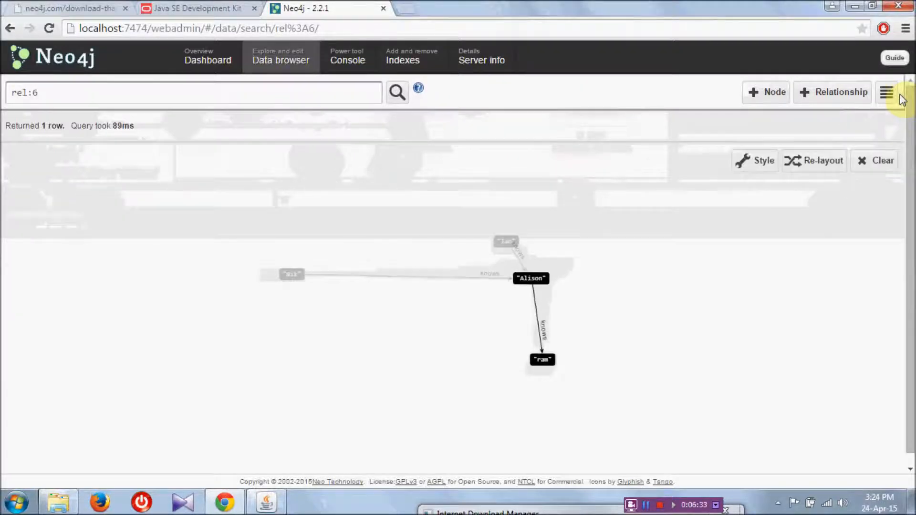
left_click(761, 164)
left_click(627, 195)
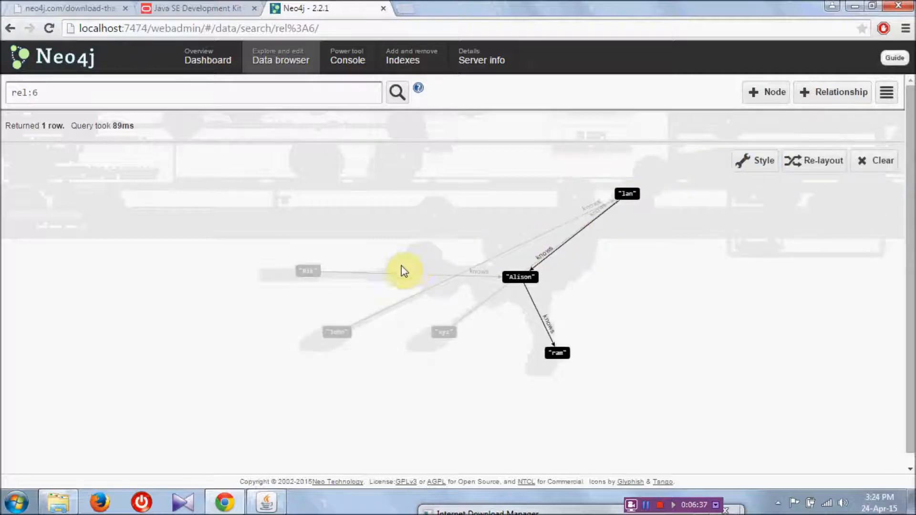
left_click_drag(355, 314, 344, 217)
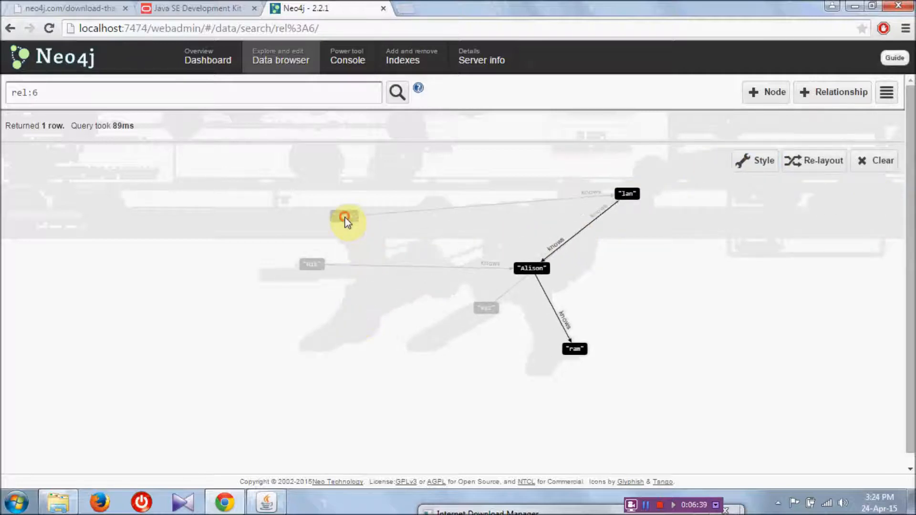
left_click_drag(303, 264, 304, 266)
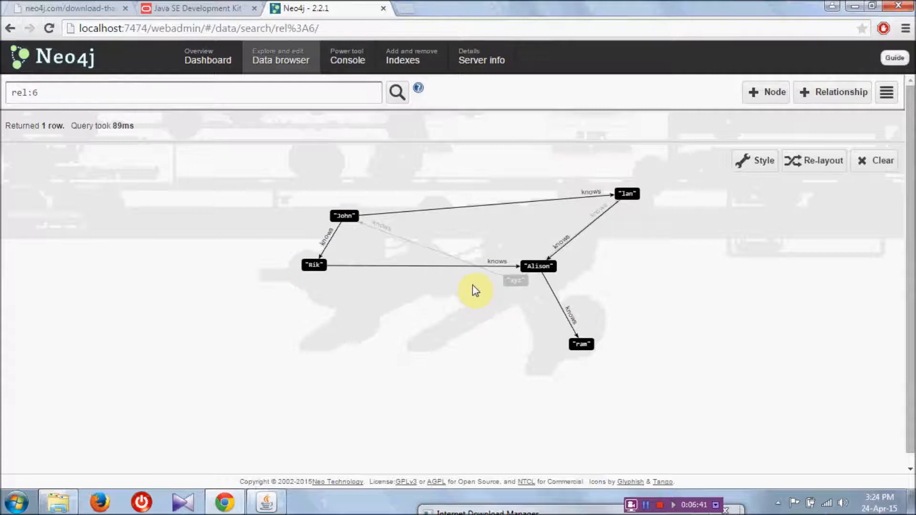
left_click_drag(512, 262, 447, 174)
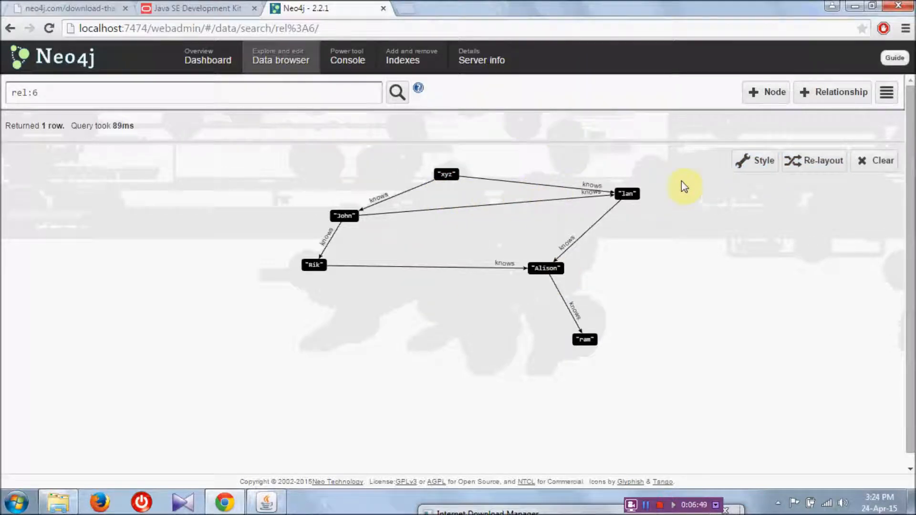
Create a new visualization profile named new_style with nodes shown as Box
left_click(754, 160)
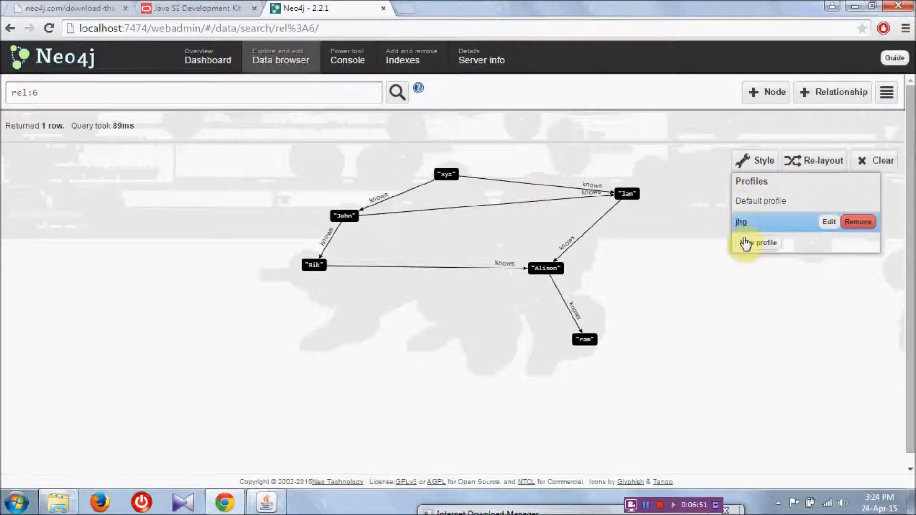
left_click(761, 245)
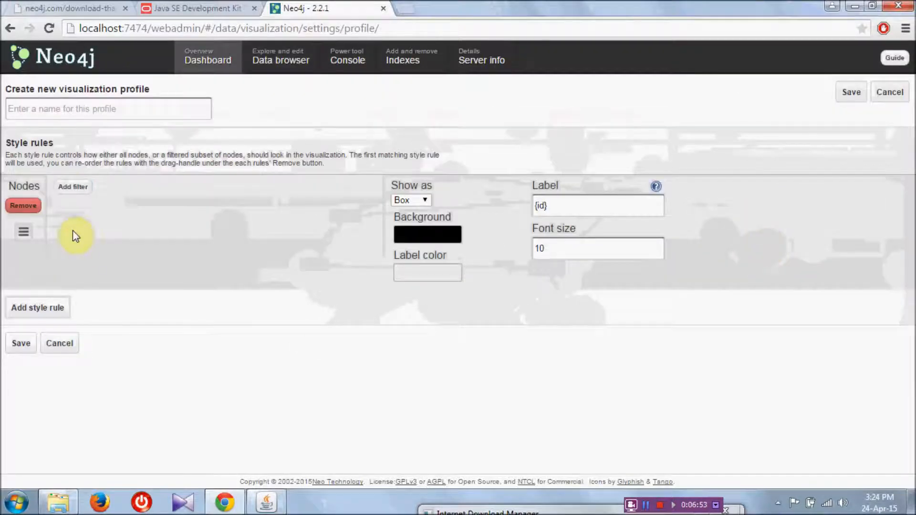
left_click(94, 109)
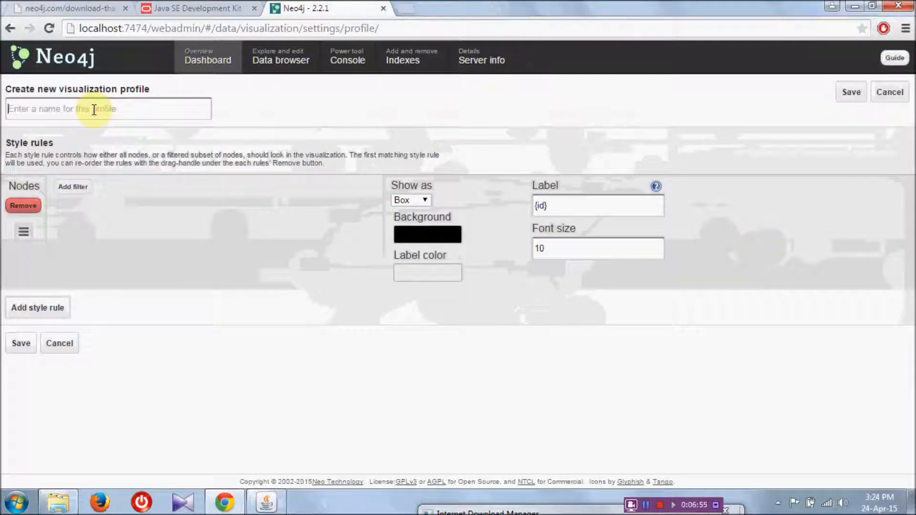
type("new_style")
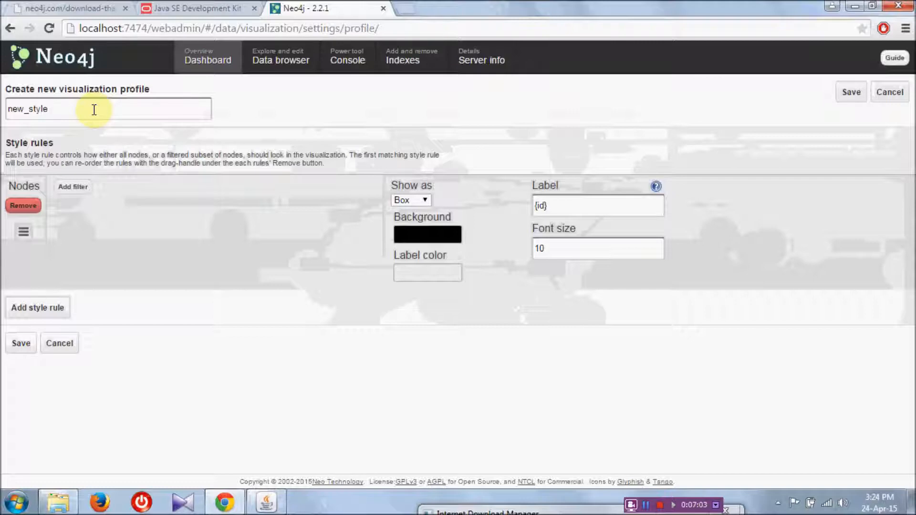
left_click(426, 200)
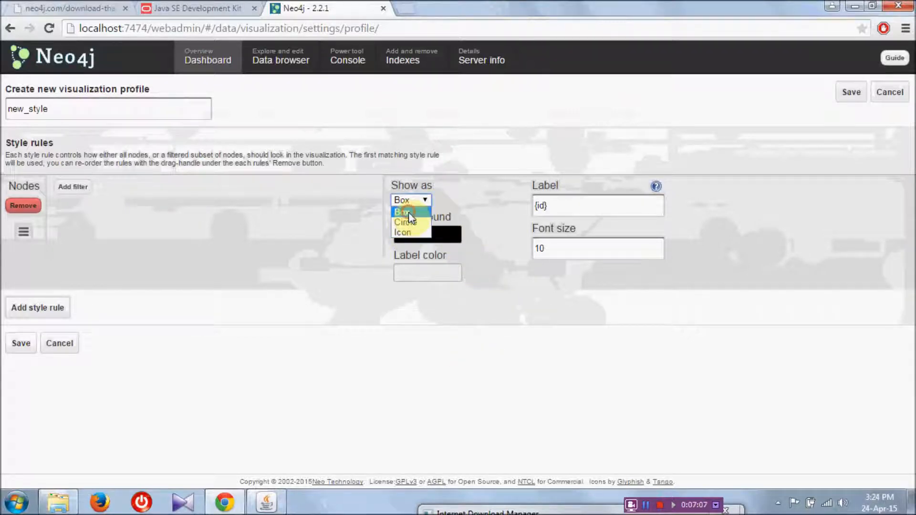
left_click(409, 213)
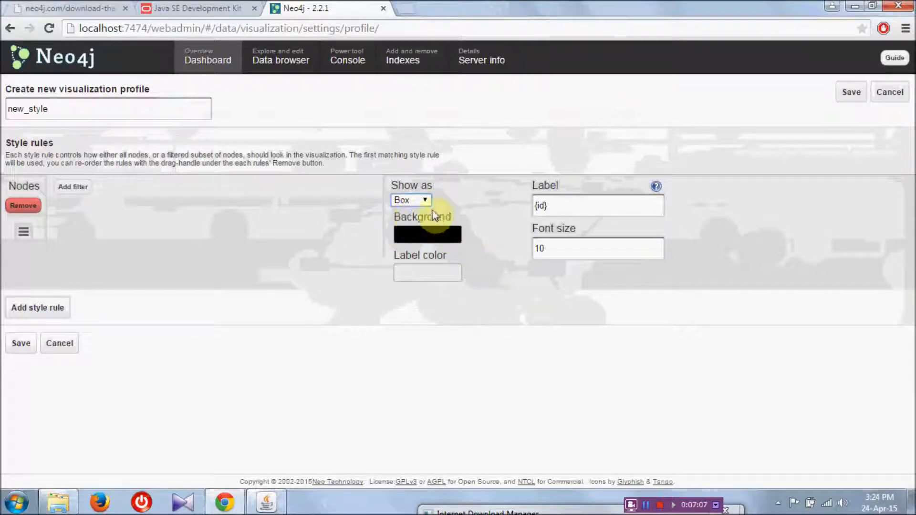
Set the node background color of the style rule to a bright yellow
right_click(424, 238)
left_click(415, 239)
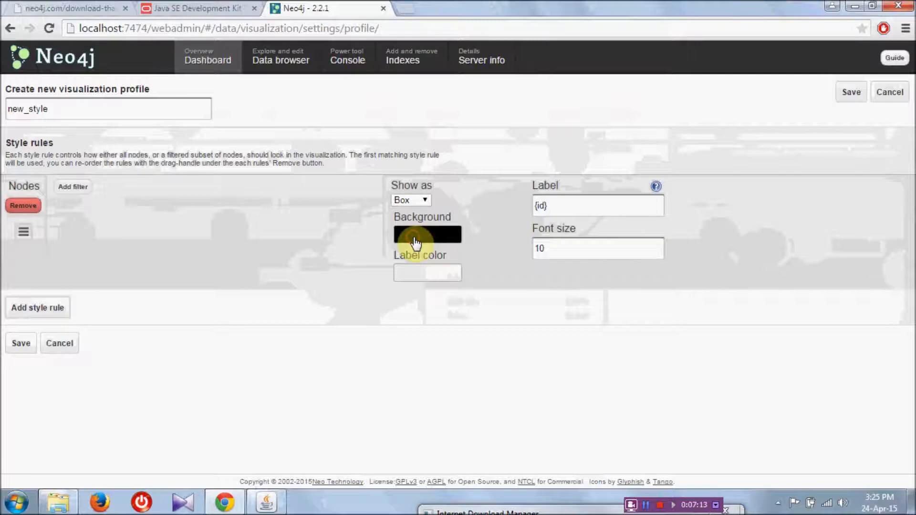
left_click(414, 238)
mouse_move(531, 270)
left_mouse_down()
mouse_move(522, 286)
mouse_move(528, 339)
left_mouse_up()
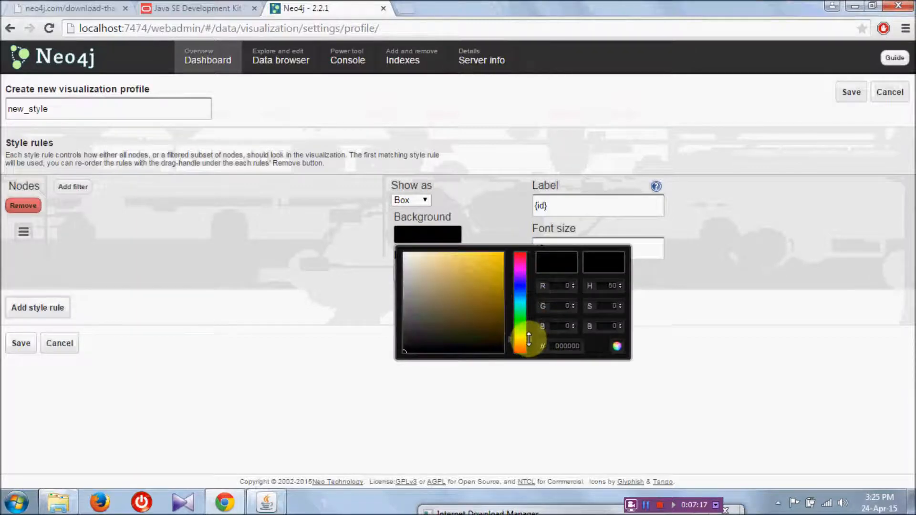
left_click(493, 256)
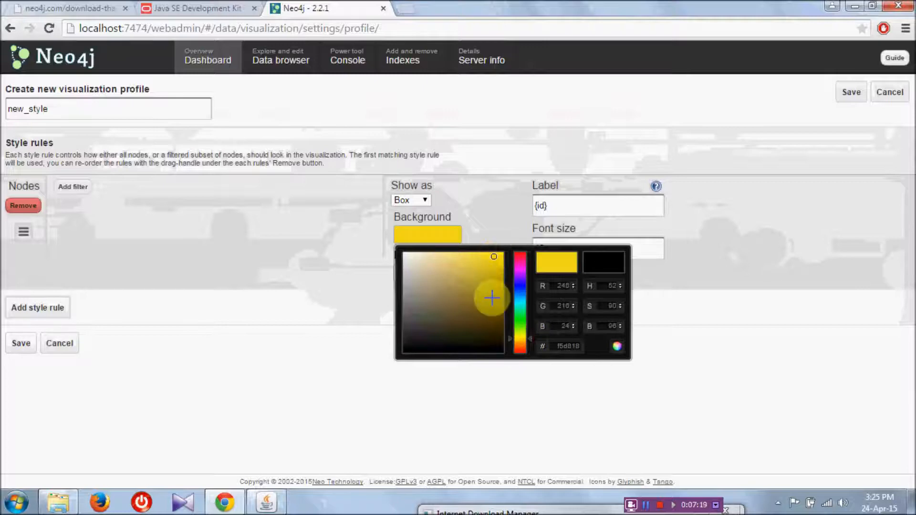
left_click(495, 218)
Set the label color of the style rule to a bright orange-red
left_click(437, 272)
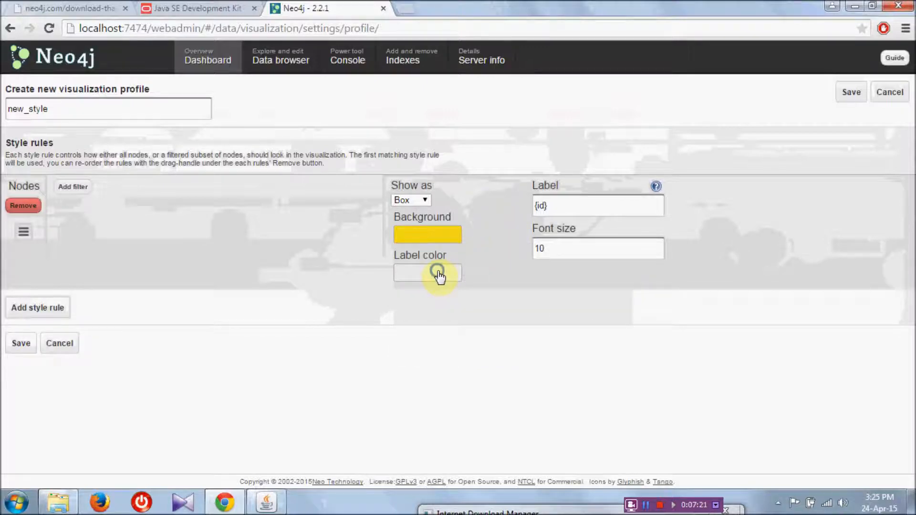
left_click(434, 272)
left_click(518, 385)
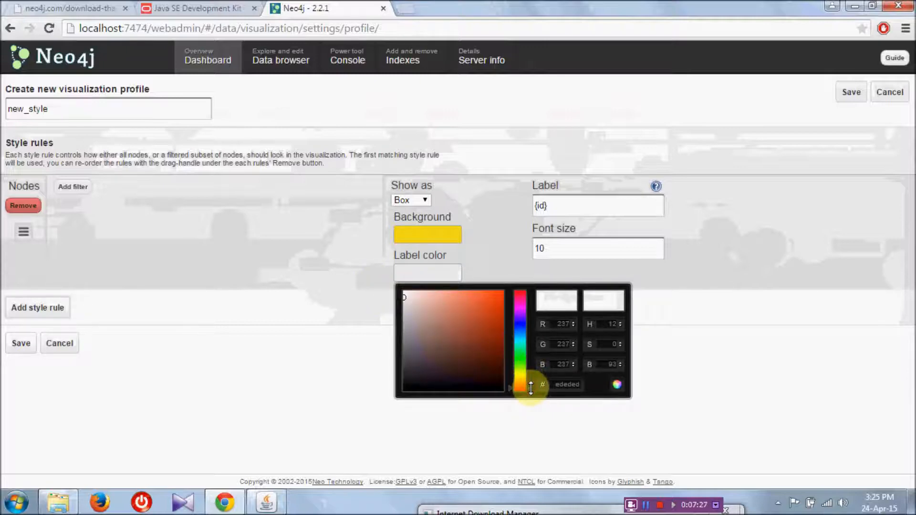
left_click(498, 298)
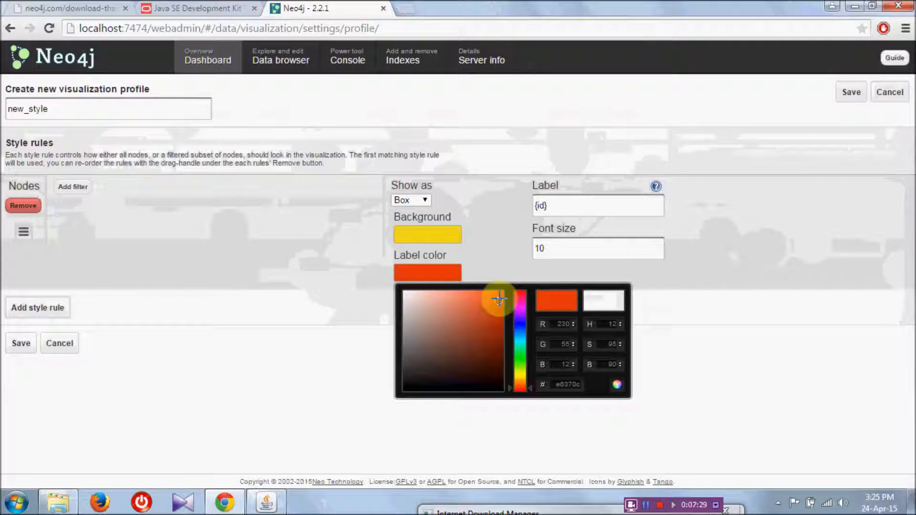
left_click(500, 245)
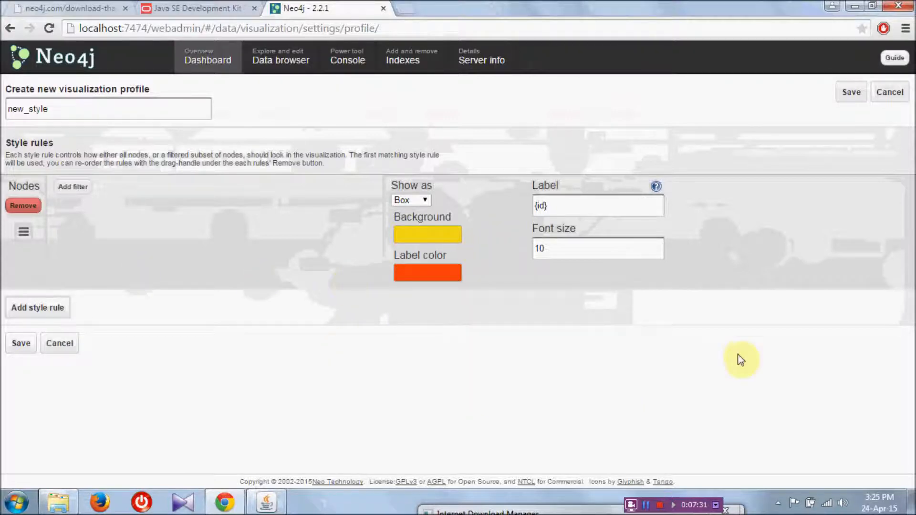
Set the node label of the new_style rule to {firstName} and save the visualization profile
left_click_drag(548, 247, 531, 248)
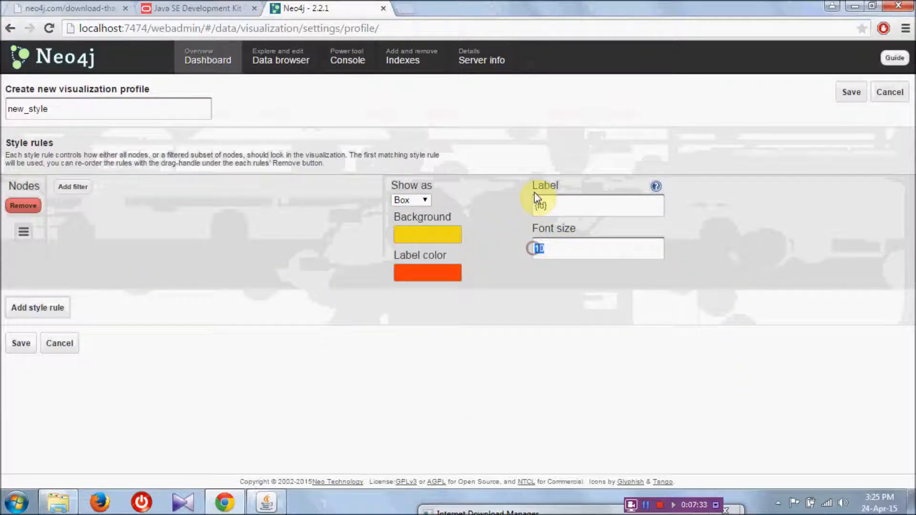
left_click(546, 206)
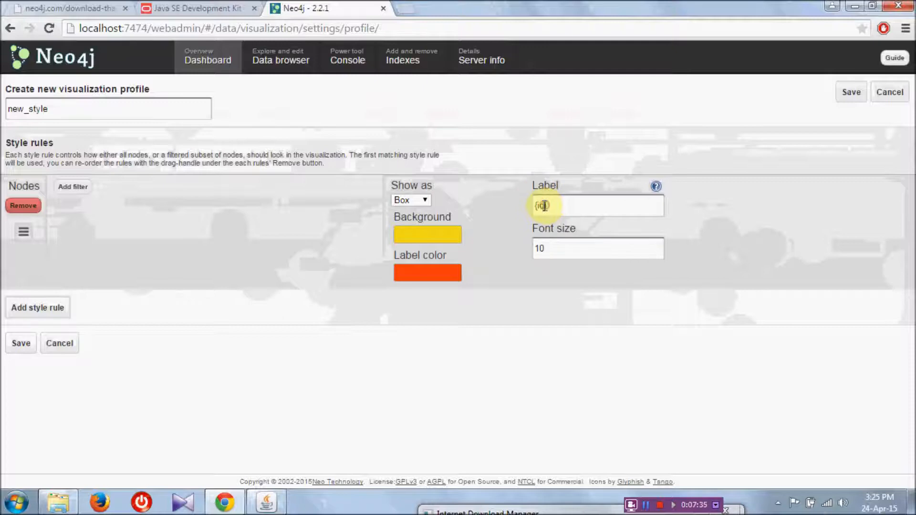
key("BackSpace")
key("BackSpace")
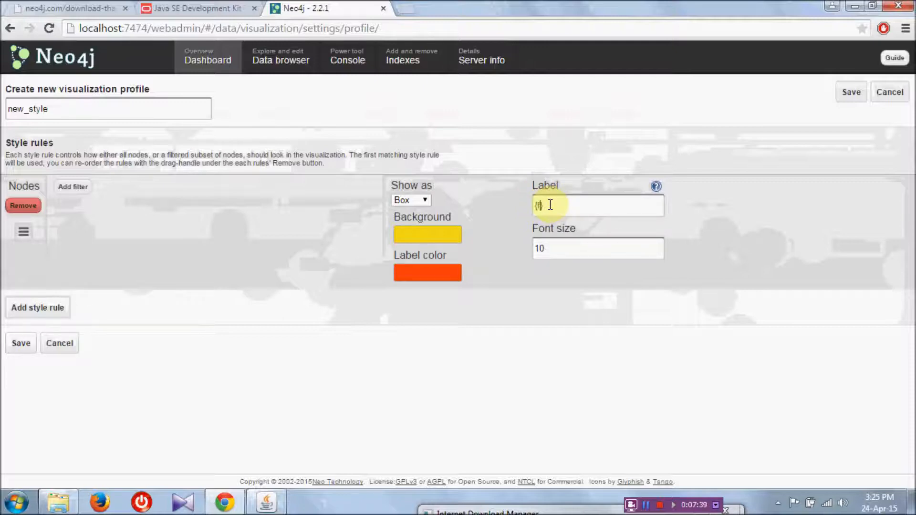
type("rstName")
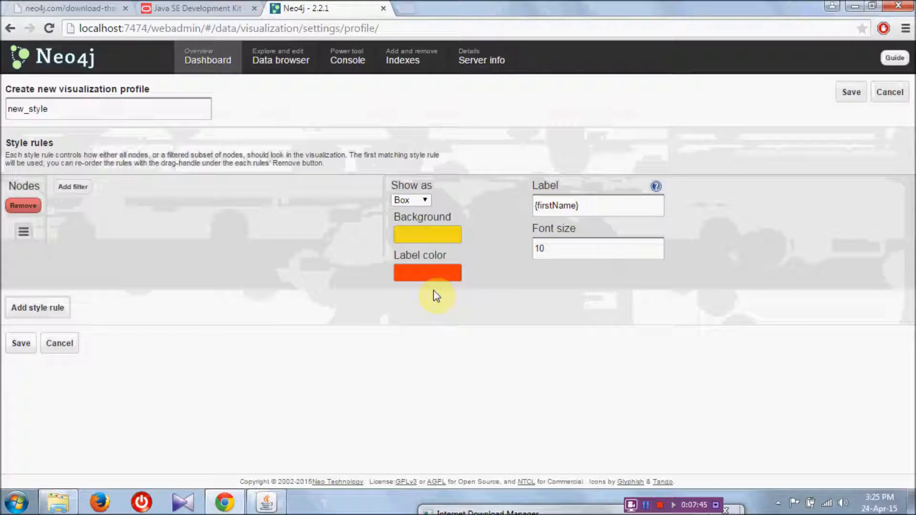
left_click(16, 344)
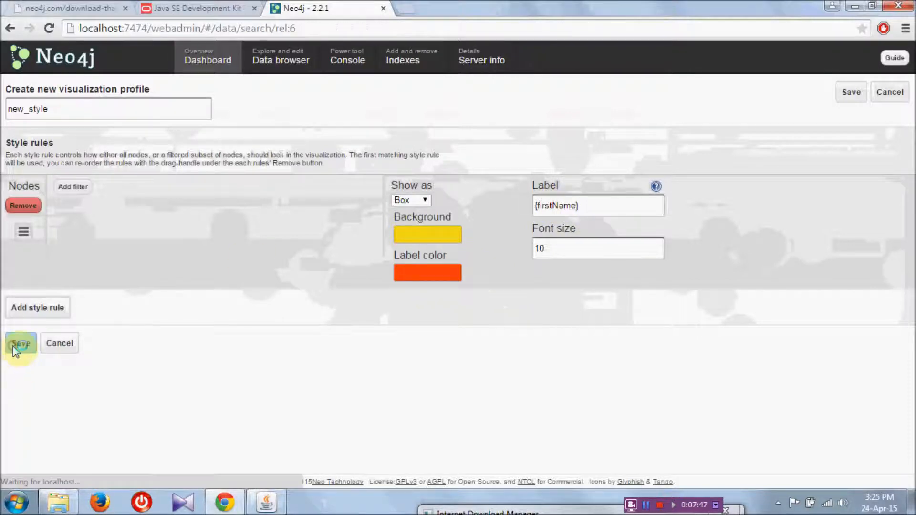
Rearrange the nodes in the graph visualization, keeping the xyz node above the others, and re-layout the graph
left_click_drag(528, 273, 464, 337)
left_click(443, 174)
left_click_drag(442, 175, 462, 180)
left_click(808, 162)
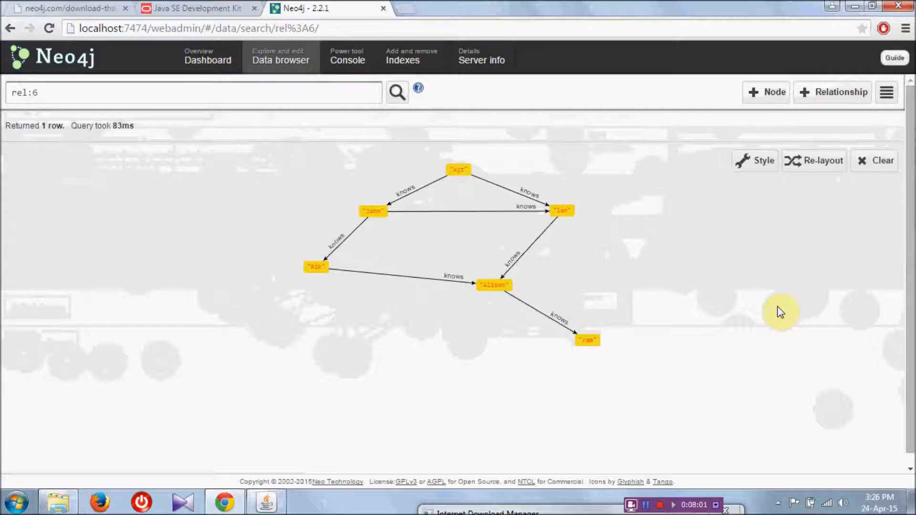
Edit the new_style profile to use the label {firstName} {lastName} and font size 12, and save it
left_click(759, 162)
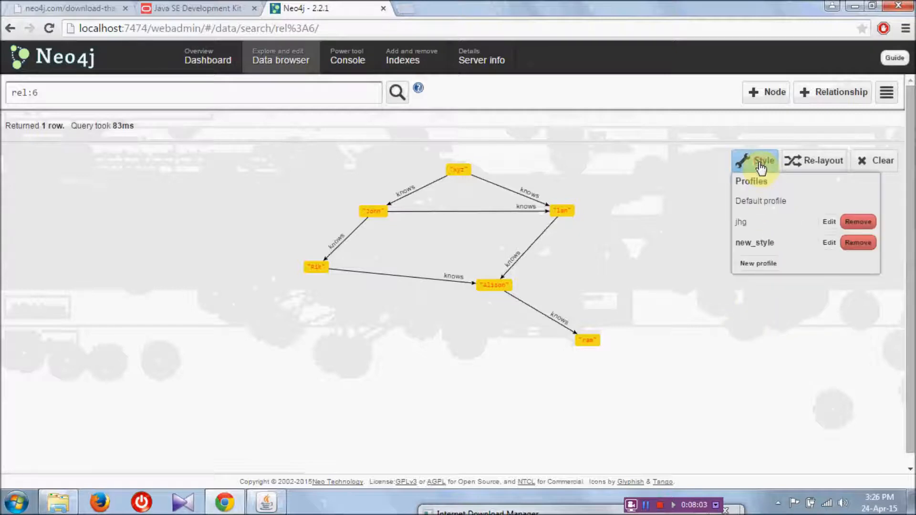
left_click(829, 243)
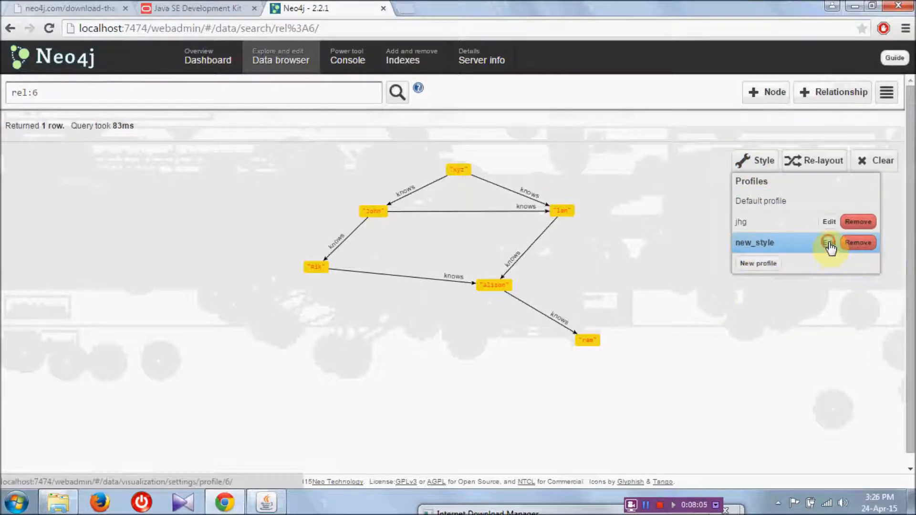
left_click(583, 205)
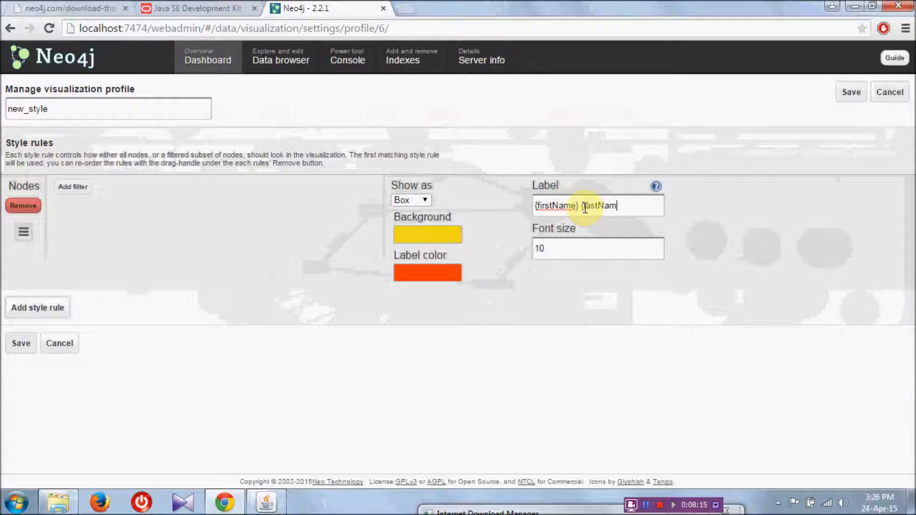
type("}")
left_click(548, 248)
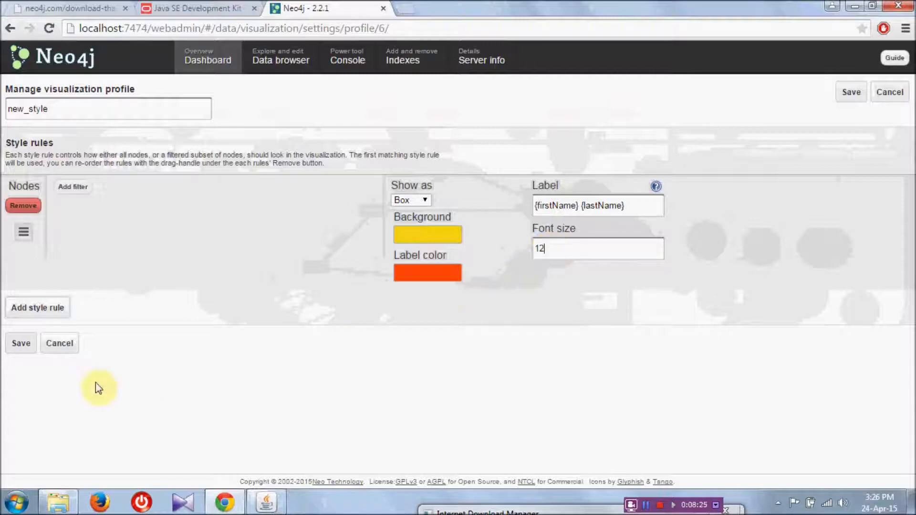
left_click(19, 344)
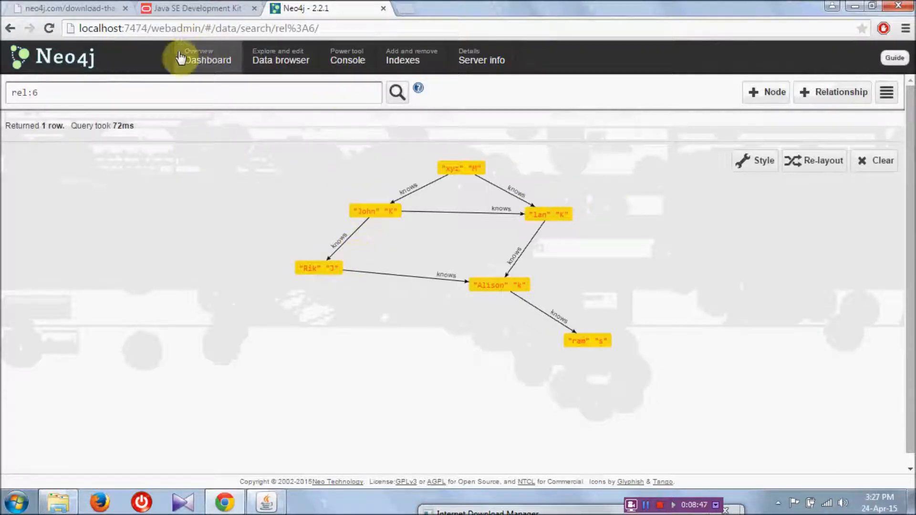
Review the database statistics on the dashboard and return to the data browser, showing the relationship's details instead of the graph
left_click(196, 70)
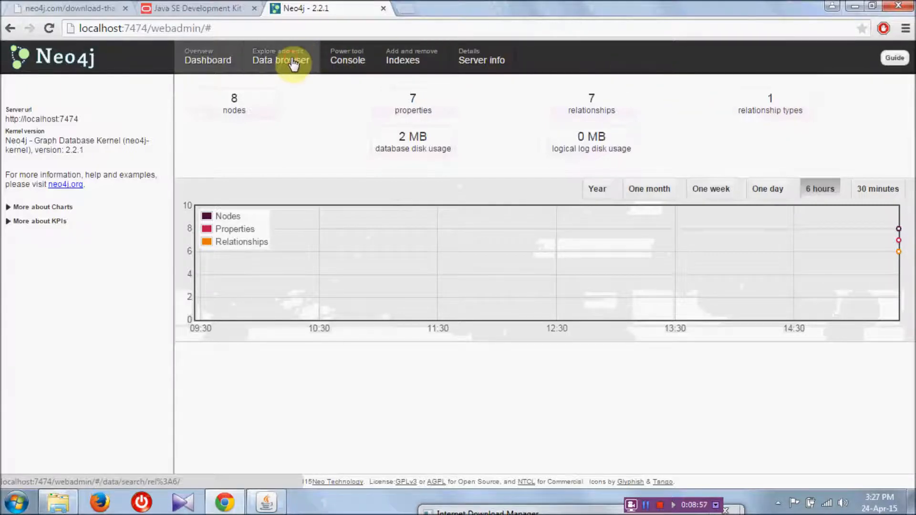
left_click(292, 63)
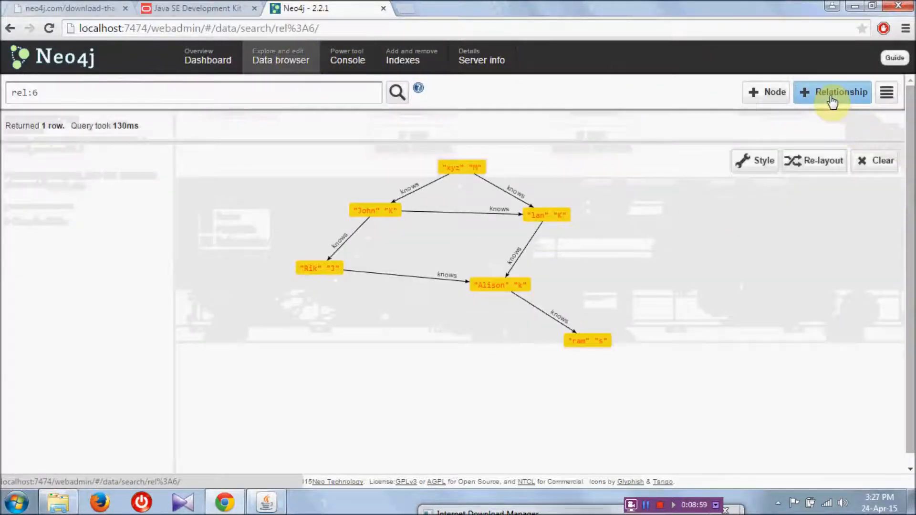
left_click(887, 93)
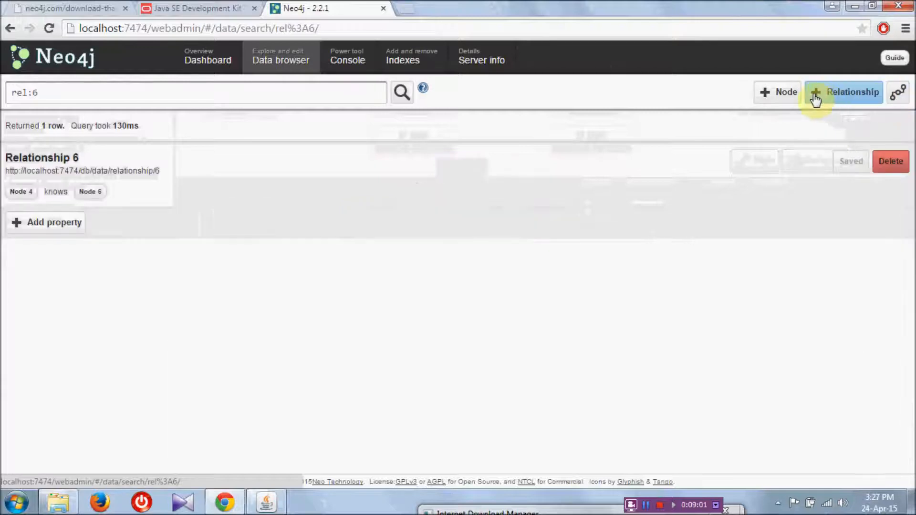
Create a relationship of type friend from node 1 to node 4
left_click(844, 92)
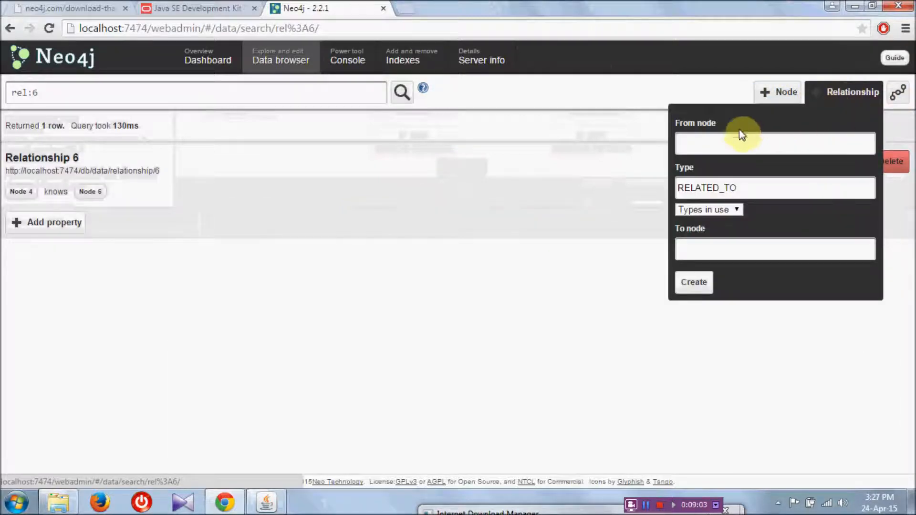
left_click(701, 144)
type("1")
left_click(709, 248)
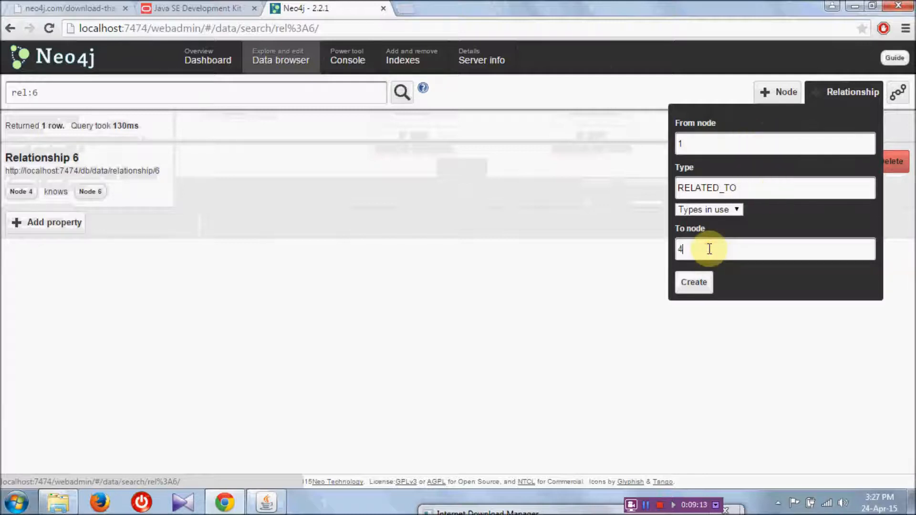
left_click(751, 192)
key("BackSpace")
key("BackSpace")
key("BackSpace")
key("BackSpace")
key("BackSpace")
key("BackSpace")
key("BackSpace")
key("BackSpace")
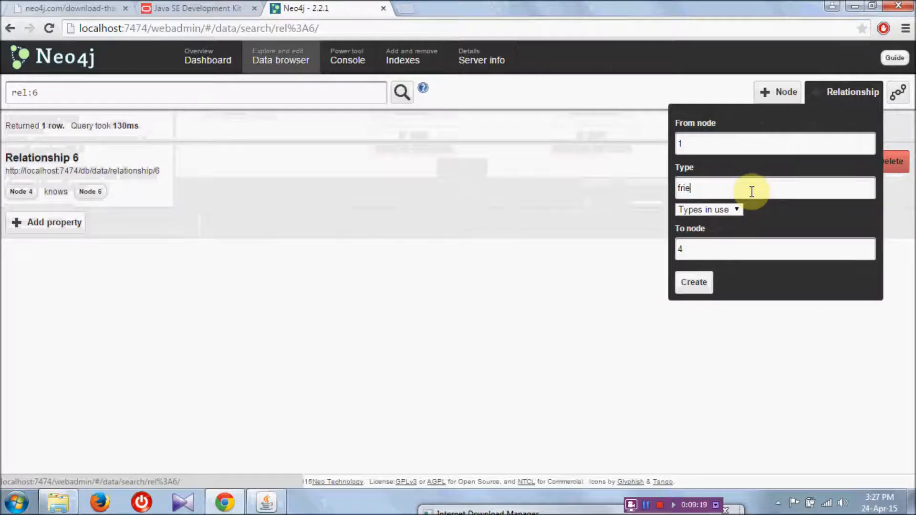
left_click(692, 281)
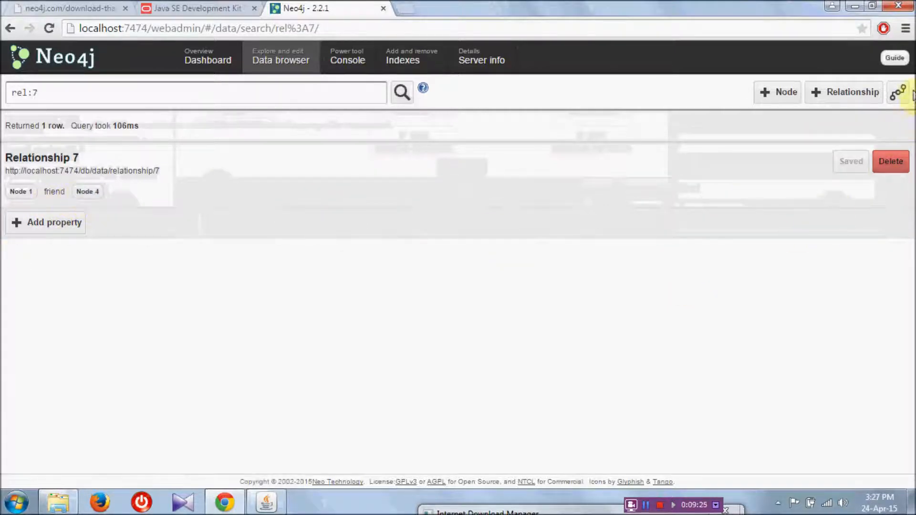
Examine the friend relationship in the graph visualization and go back to the dashboard
left_click(901, 99)
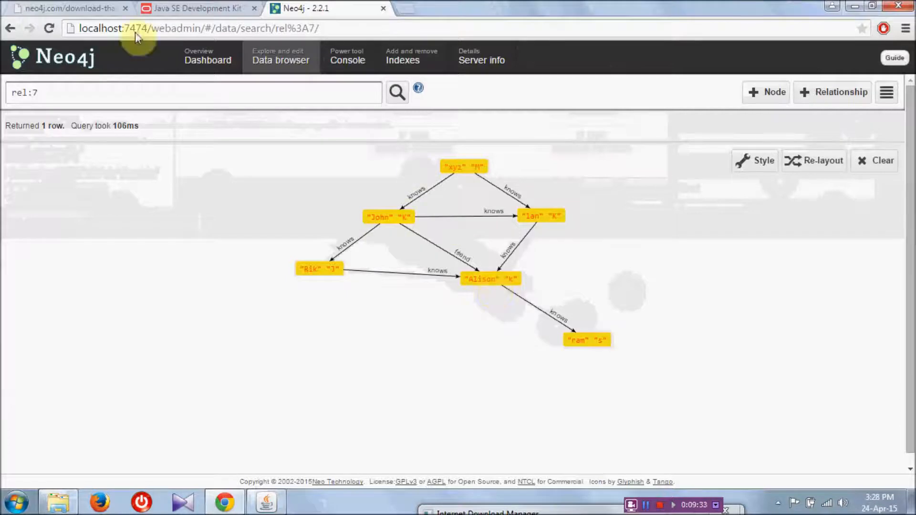
left_click(203, 61)
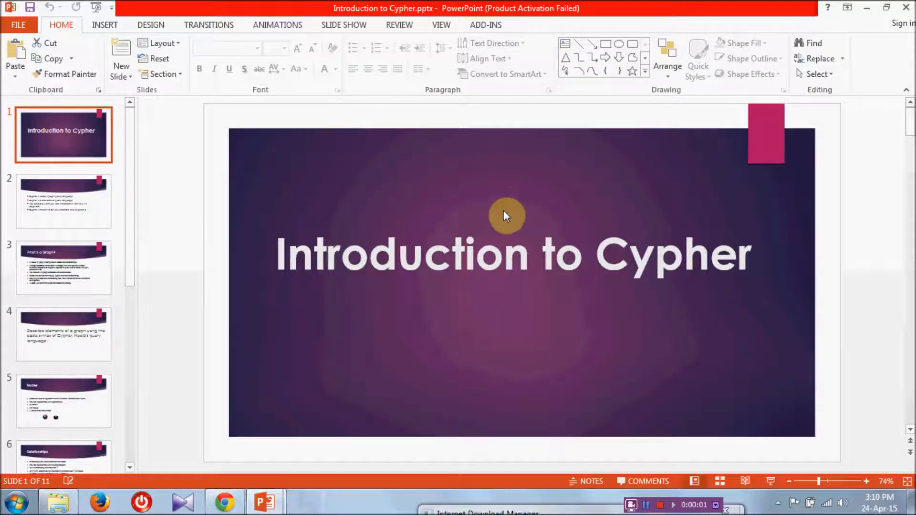
Start the slide show of the Introduction to Cypher presentation in PowerPoint from the first slide
key("F5")
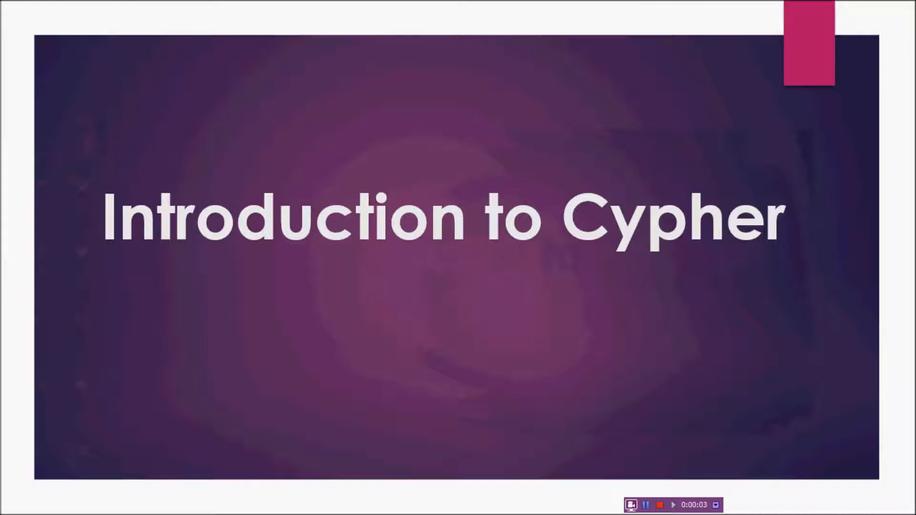